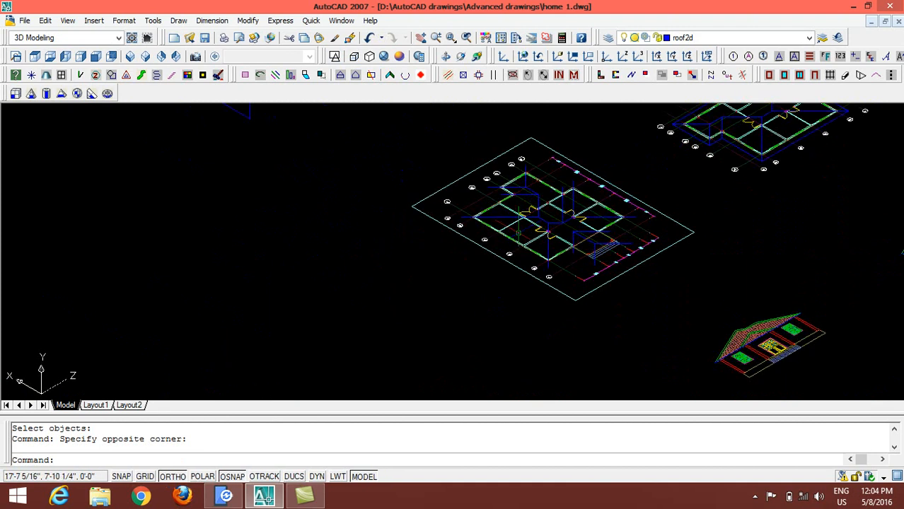
Copy the blue roof outline from the bordered floor plan to the empty area beside it
key("Return")
key("Return")
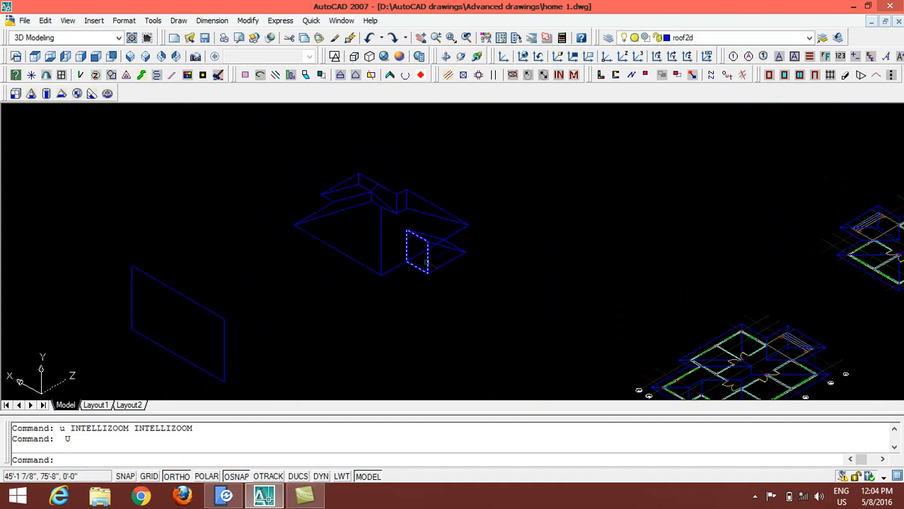
scroll(475, 233, "up", 4)
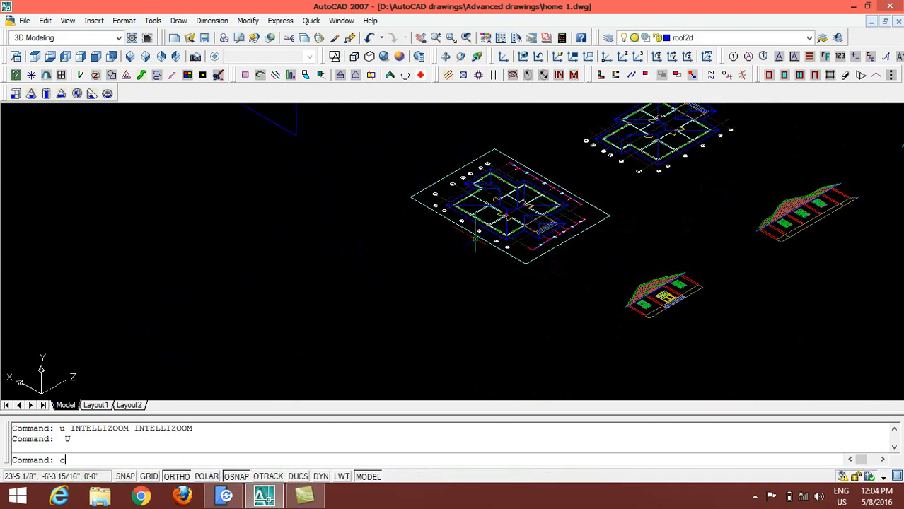
key("Return")
left_click(490, 227)
scroll(528, 166, "down", 2)
key("Return")
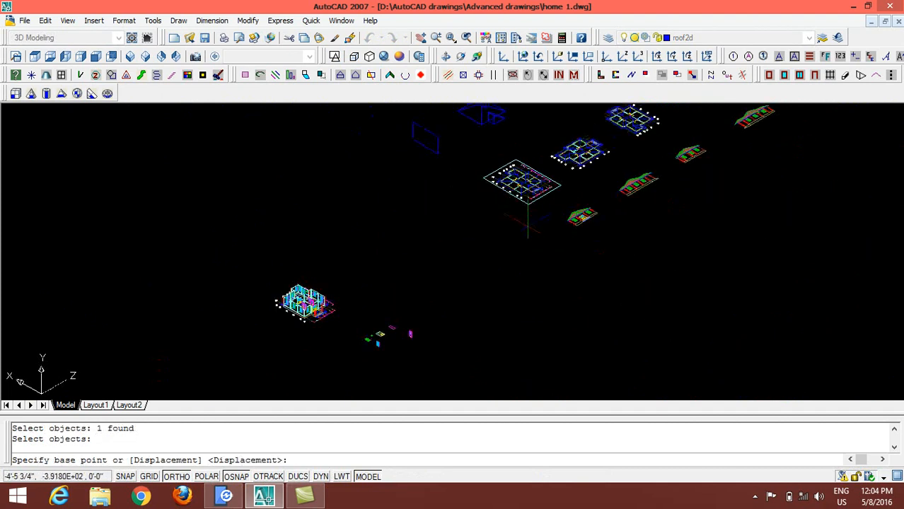
left_click(528, 229)
left_click(441, 263)
key("Return")
scroll(336, 191, "up", 3)
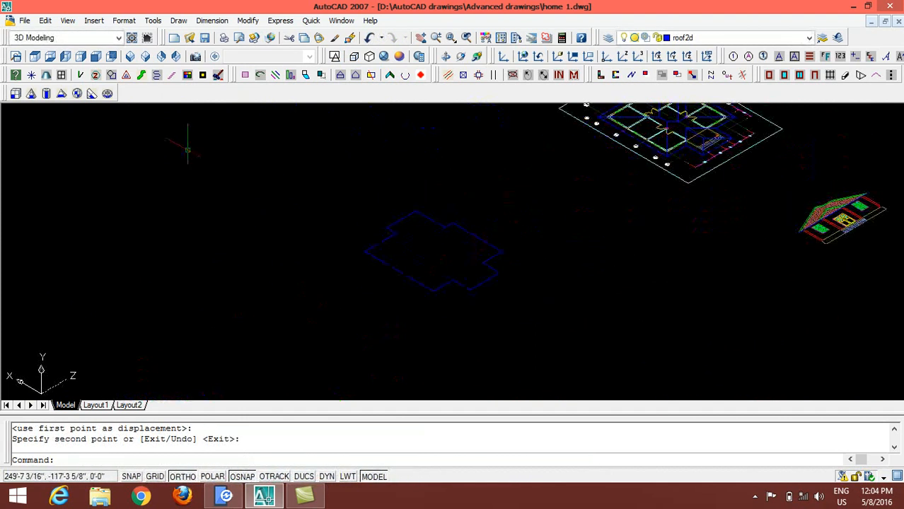
Draw a trial rectangle below the copied roof outline and preview it in the Realistic visual style
scroll(311, 202, "down", 3)
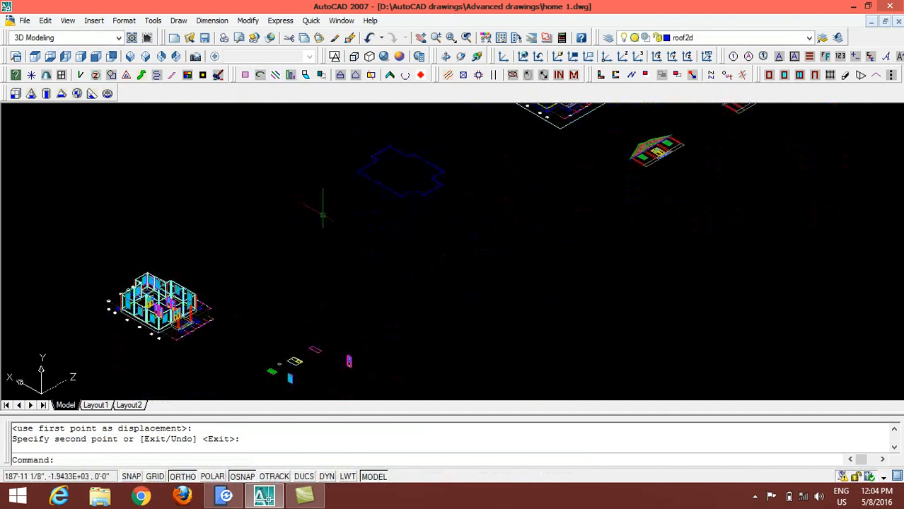
type("rec")
key("Return")
left_click(323, 240)
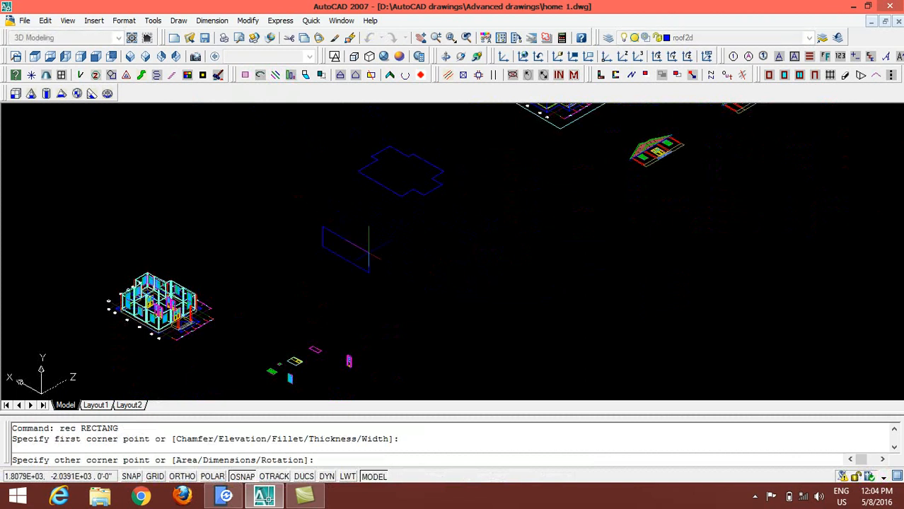
left_click(369, 249)
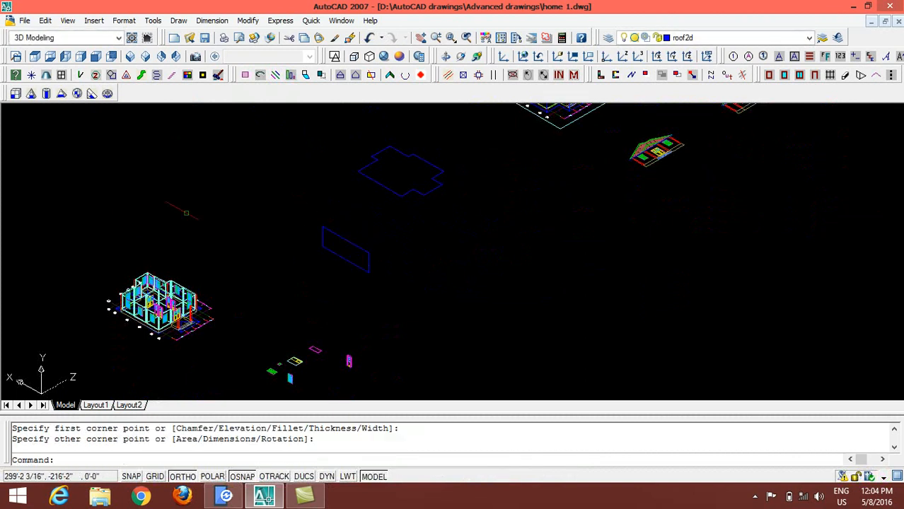
left_click(383, 56)
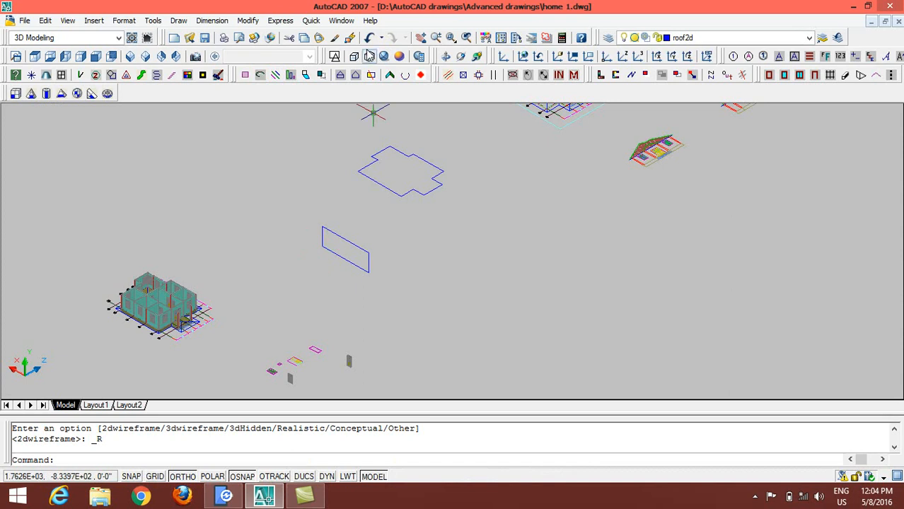
left_click(337, 56)
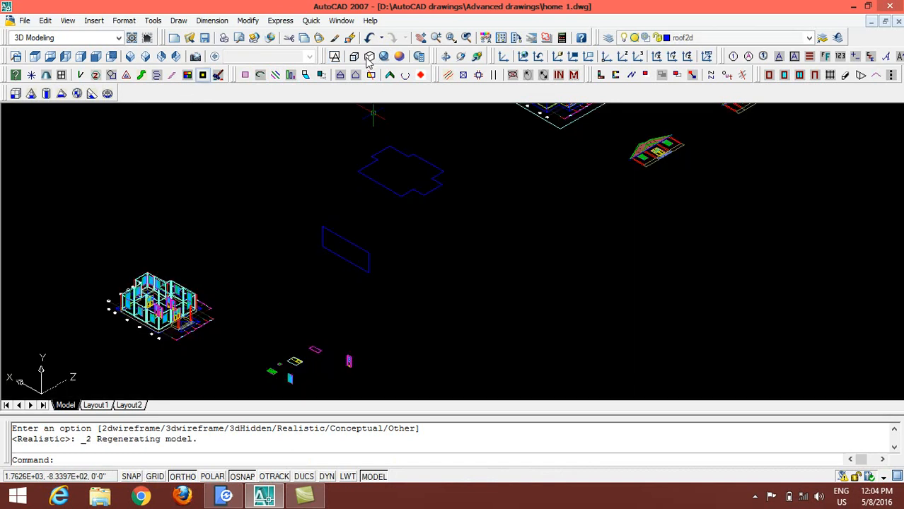
Reset the UCS so Z points up and erase the trial rectangle
left_click(522, 57)
type("e")
key("Return")
left_click(391, 258)
left_click(391, 257)
left_click(309, 236)
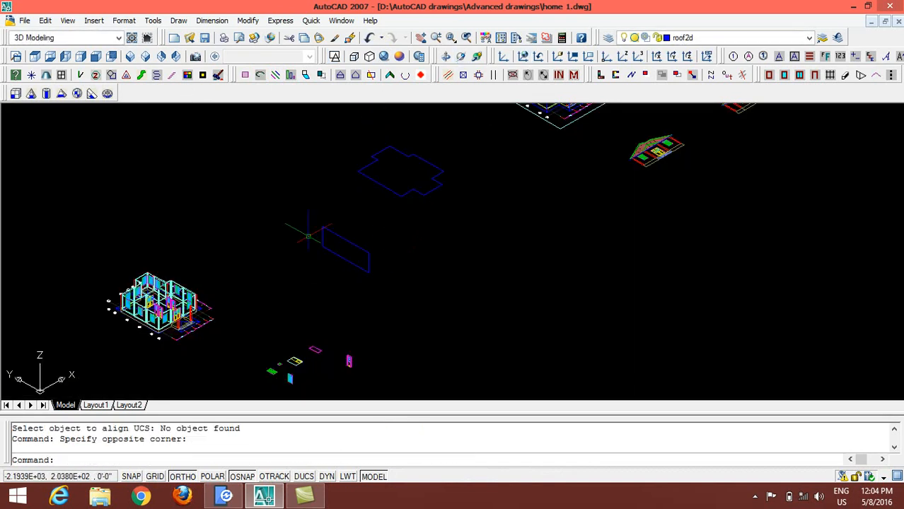
type("e")
key("Return")
left_click(385, 276)
left_click(268, 221)
key("Return")
Draw a new rectangle flat on the ground plane below the roof outline and switch to the Realistic visual style
scroll(331, 237, "up", 2)
type("rec")
key("Return")
left_click(294, 230)
left_click(385, 248)
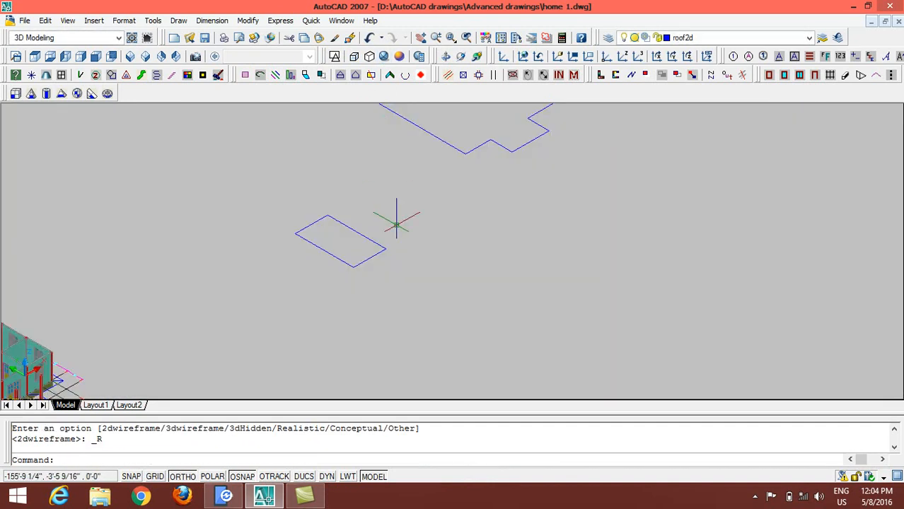
Extrude the rectangle straight up into a block about 29' high
type("ext")
key("Return")
left_click(396, 226)
left_click(358, 265)
key("Return")
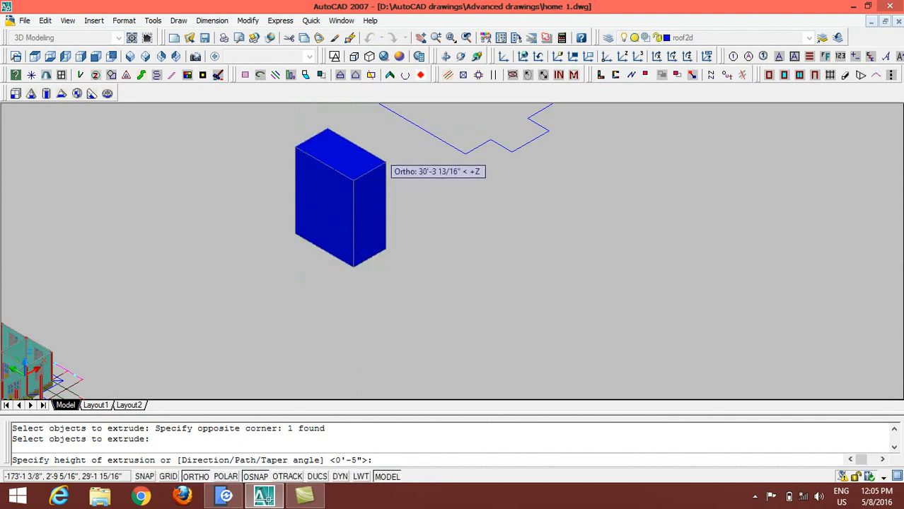
left_click(382, 192)
scroll(312, 252, "up", 2)
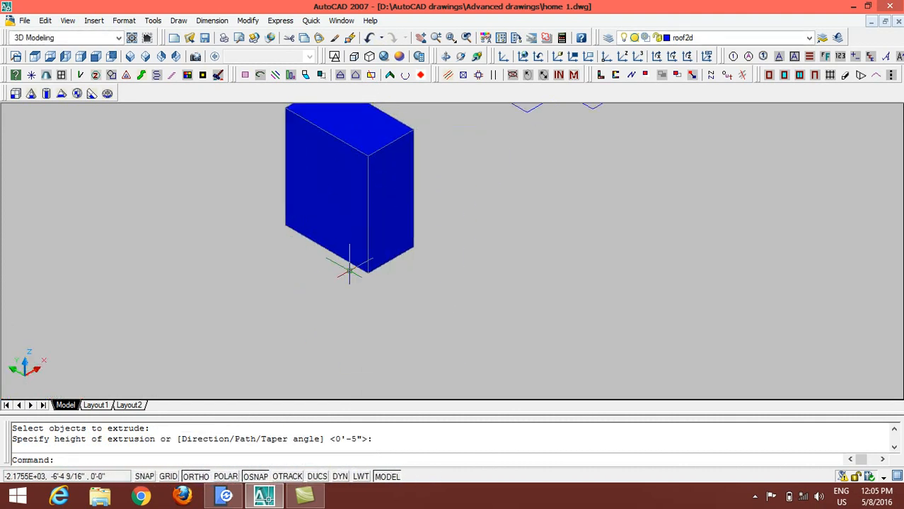
Draw a line across the block's face from the bottom corner to the opposite edge's midpoint, and undo the line and the extrusion
type("l")
key("Return")
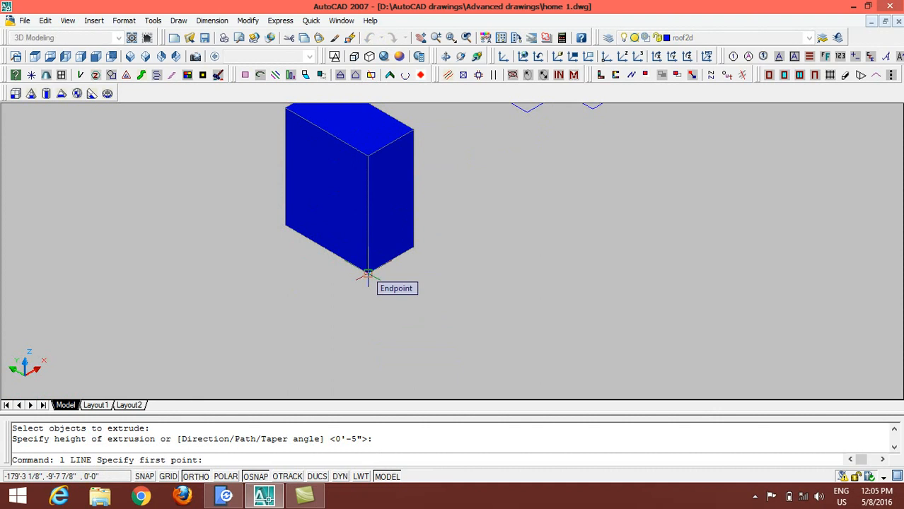
left_click(367, 274)
left_click(286, 167)
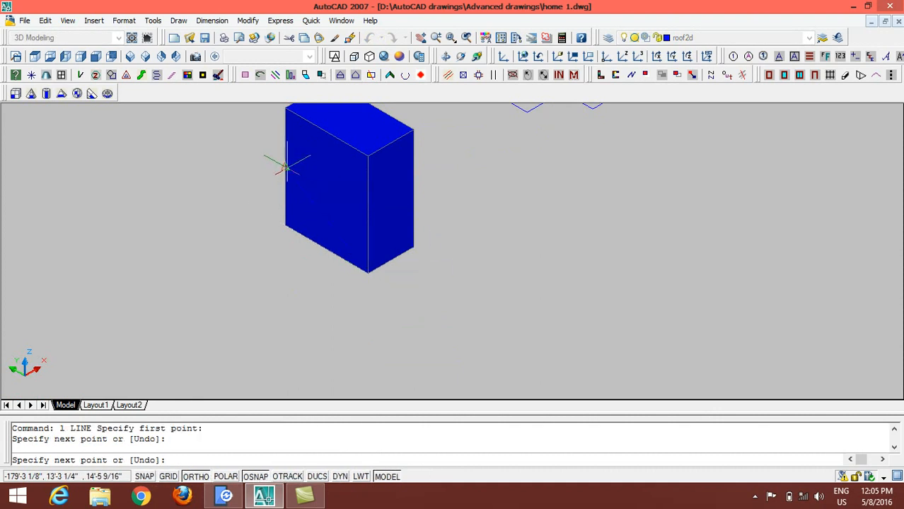
key("Return")
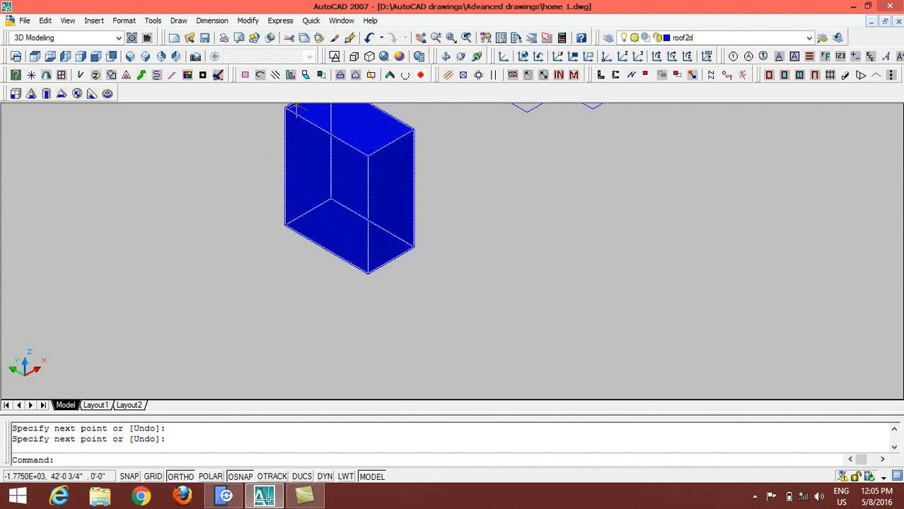
type("u")
key("Return")
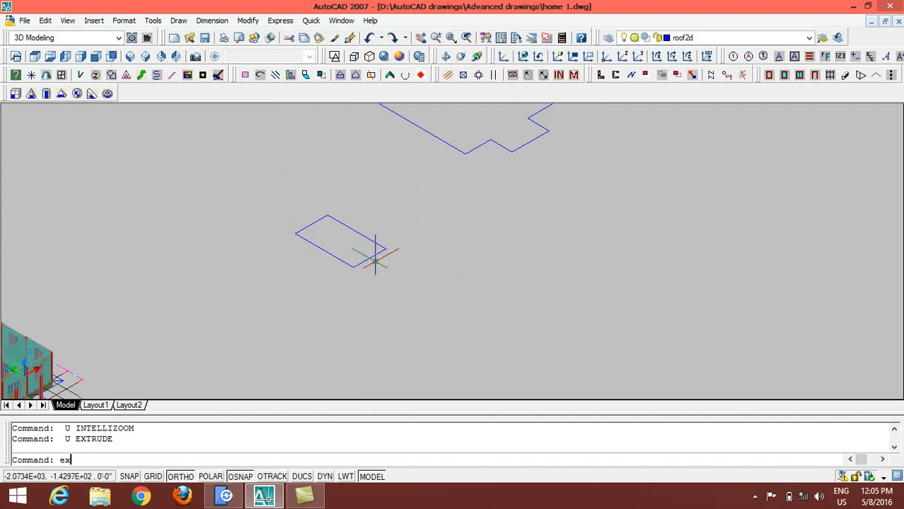
Extrude the rectangle upward with a 65-degree taper angle to form a hip roof, picking two points for the height
type("ext")
key("Return")
left_click(369, 257)
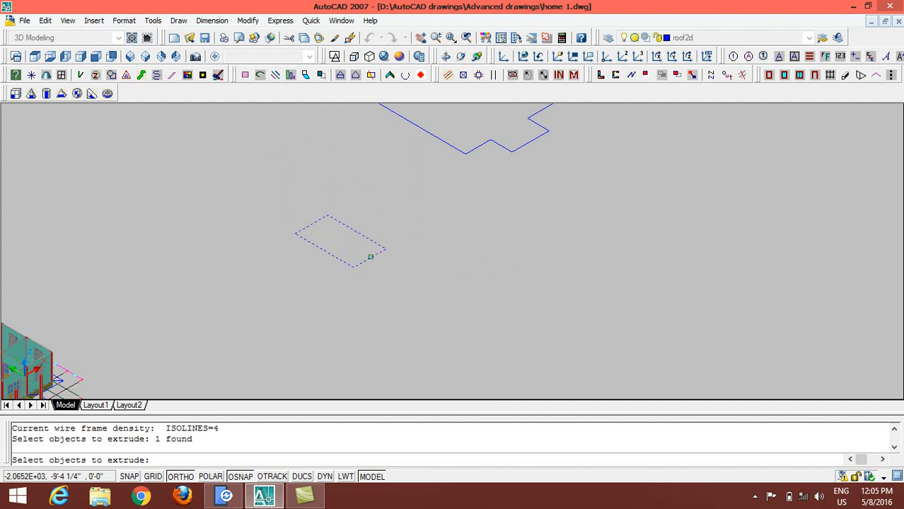
key("Return")
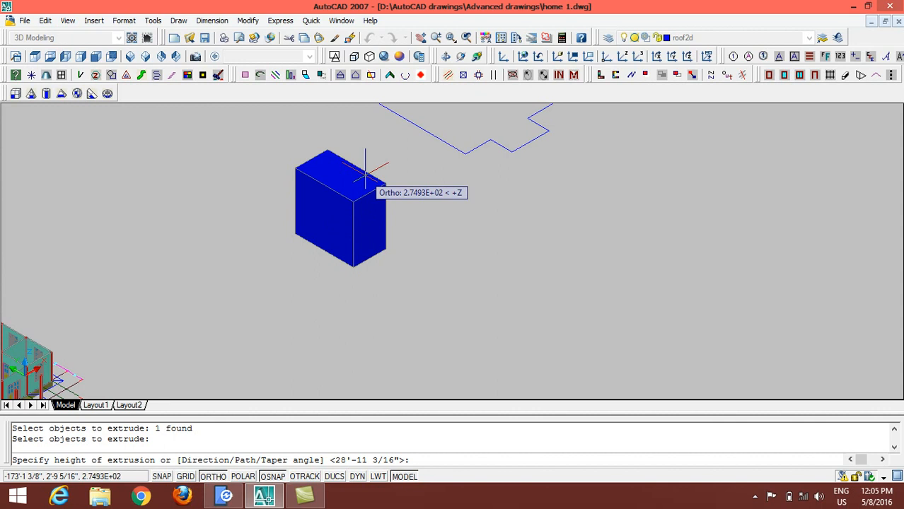
type("t")
key("Return")
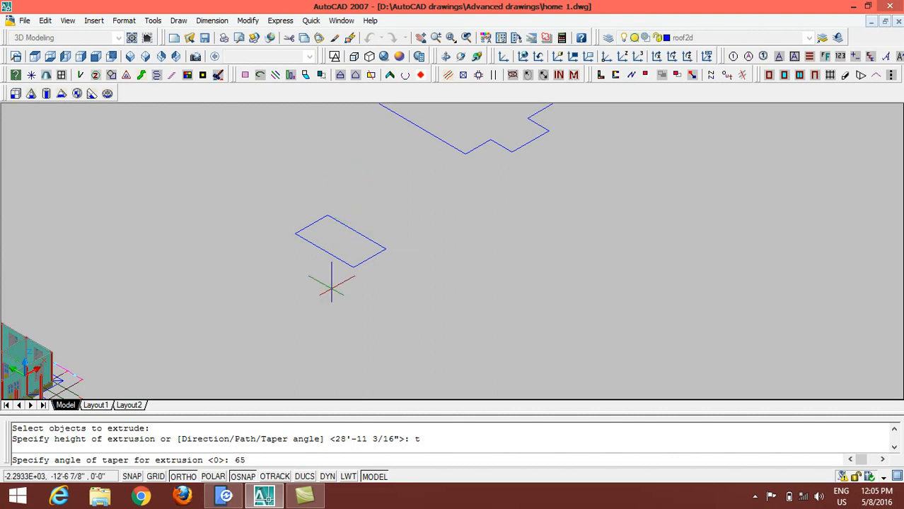
key("Return")
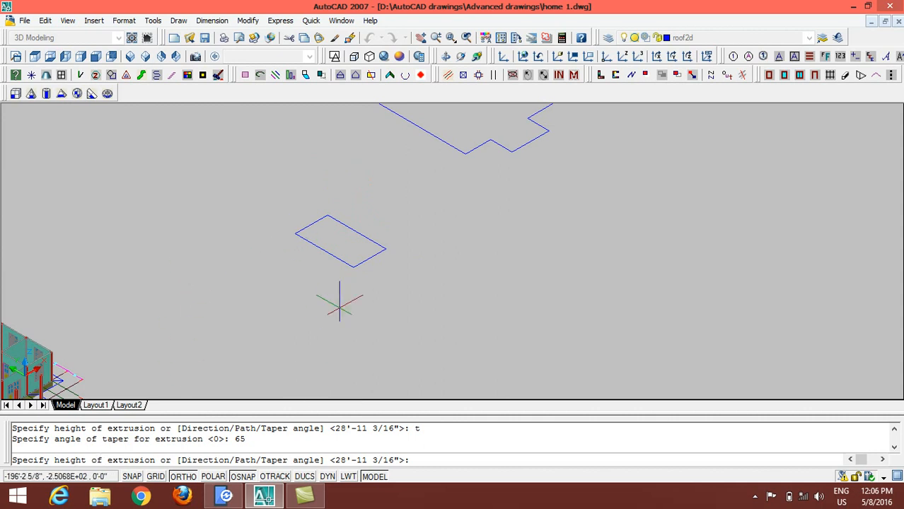
scroll(339, 303, "down", 2)
left_click(313, 260)
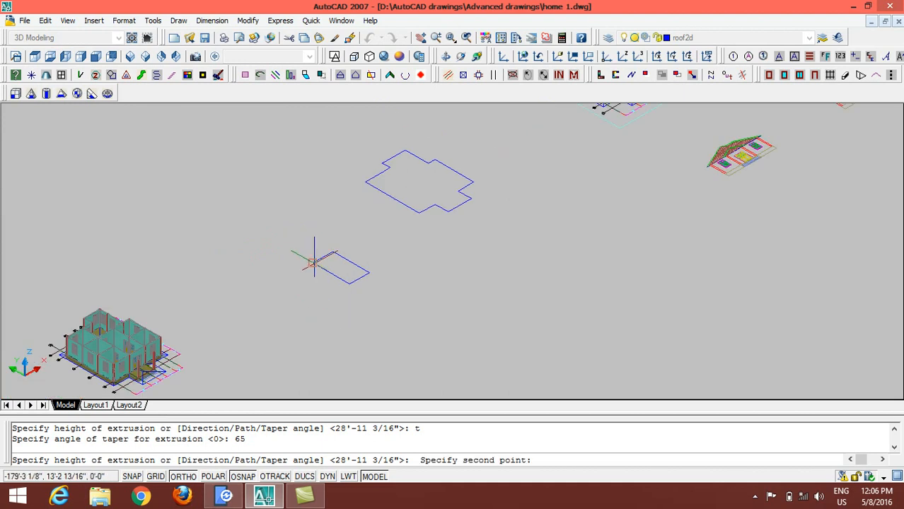
left_click(312, 127)
scroll(359, 291, "up", 4)
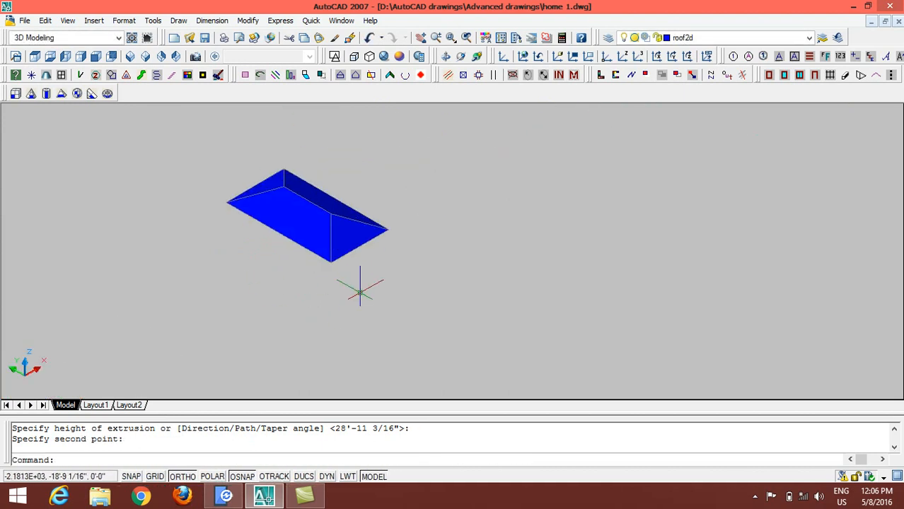
Draw a rectangle over the small front projection of the copied roof outline, from its inner corner to its outer corner
middle_click_drag(417, 221, 389, 329)
scroll(382, 288, "down", 2)
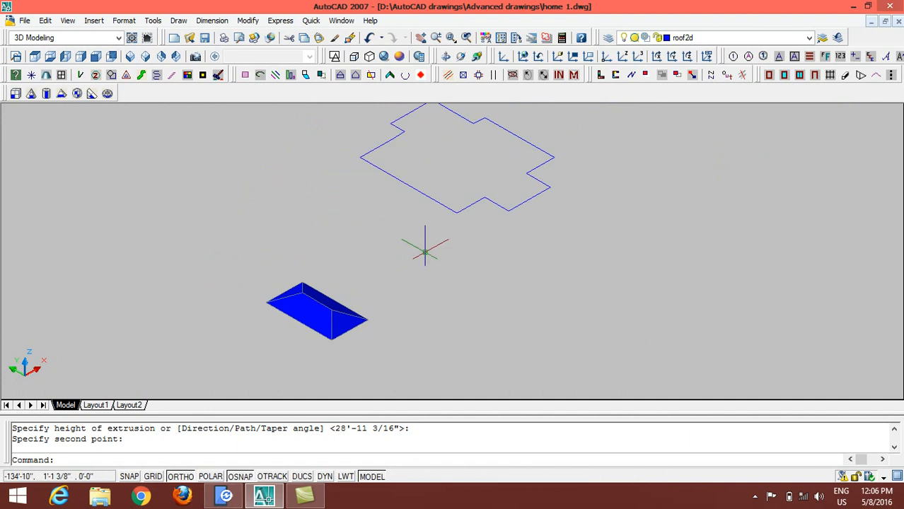
middle_click_drag(420, 259, 393, 318)
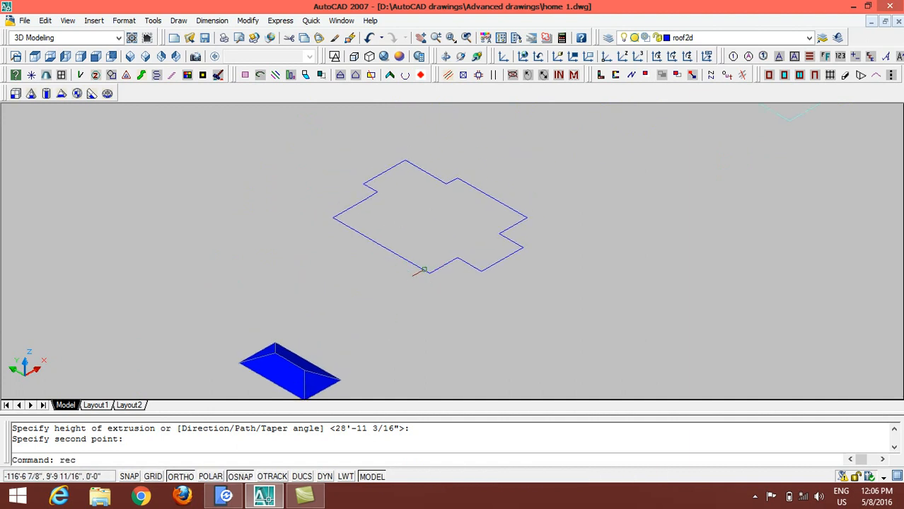
key("Return")
left_click(473, 255)
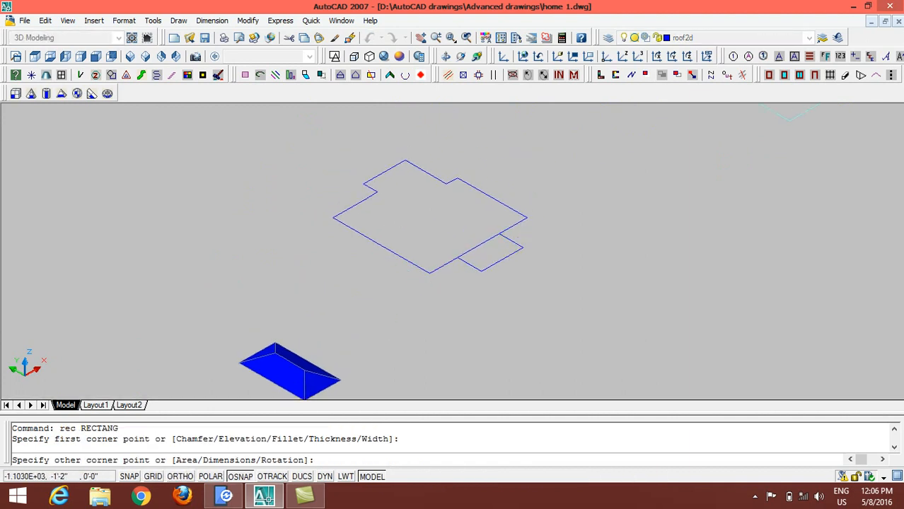
left_click(521, 247)
key("Return")
left_click(341, 217)
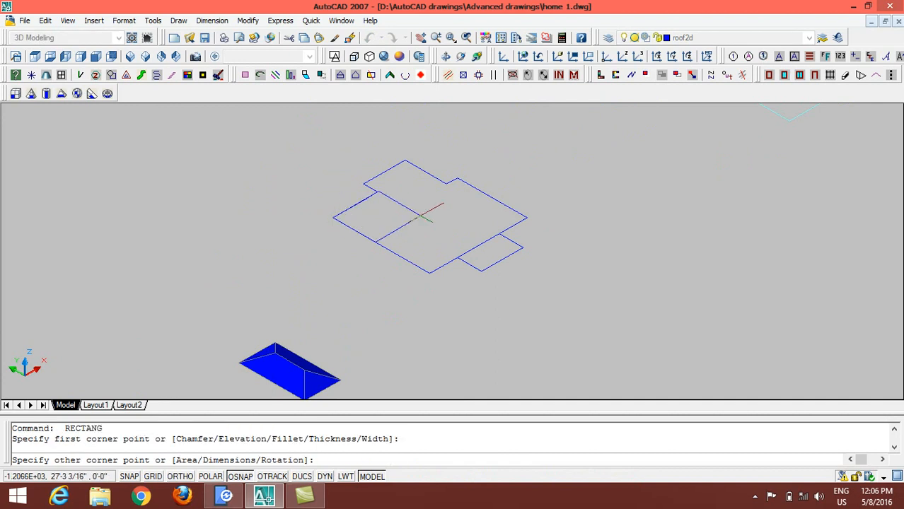
key("Escape")
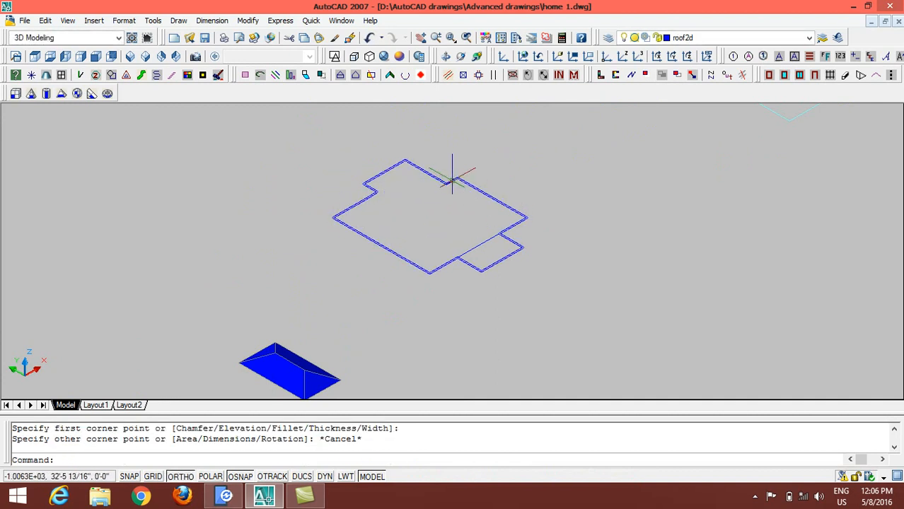
Draw rectangles over the long narrow side strip of the roof outline and over the projection at its far end
key("Return")
left_click(449, 181)
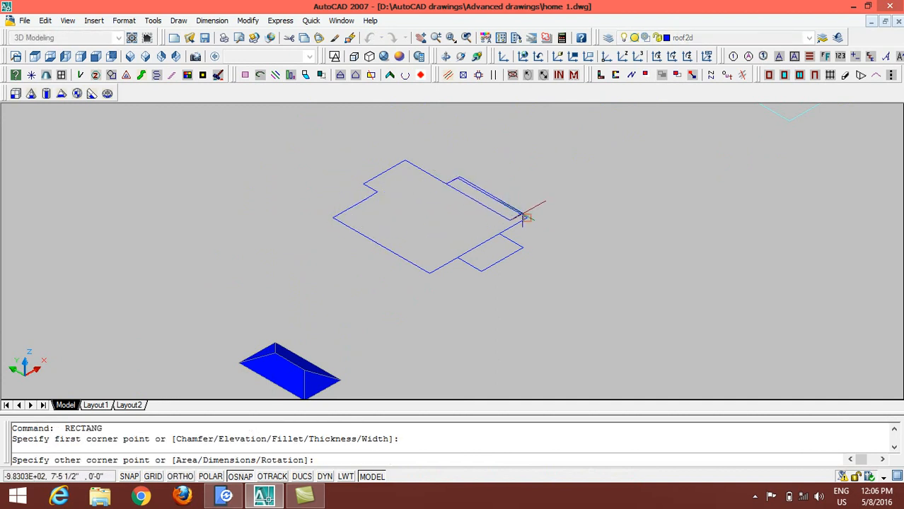
key("Escape")
scroll(406, 197, "up", 2)
key("Return")
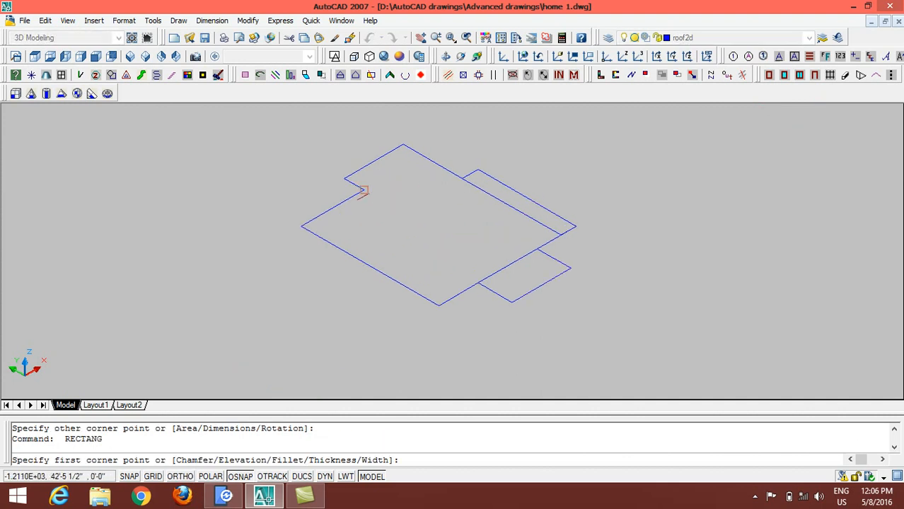
left_click(369, 189)
key("Escape")
Draw a rectangle over the main body of the roof outline, ending at the inner corner of the long side strip
key("Return")
left_click(303, 225)
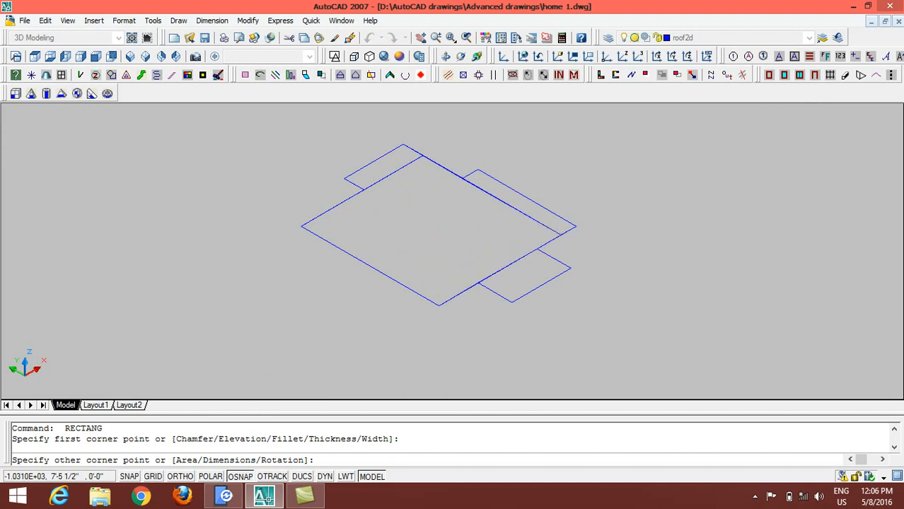
left_click(556, 229)
key("F8")
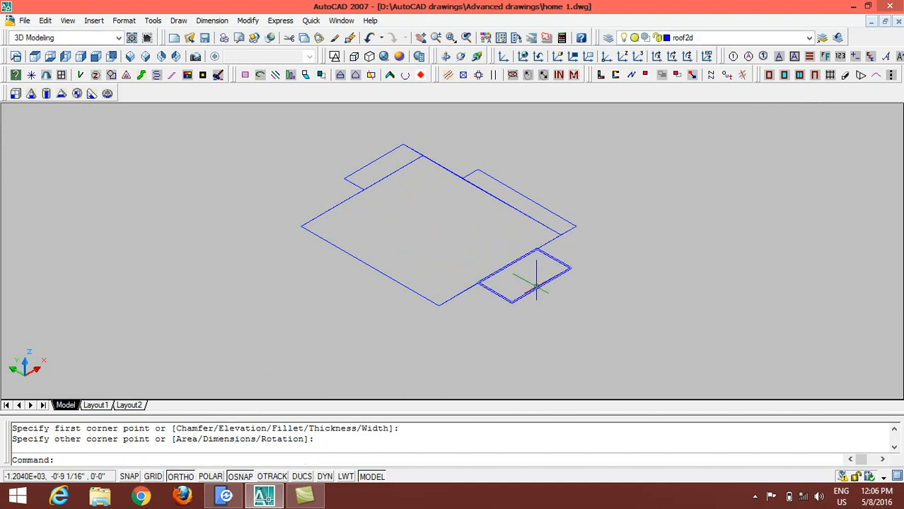
Stretch both inner corners of the front projection's rectangle straight across the main body to its rear edge
left_click(535, 286)
left_click(479, 282)
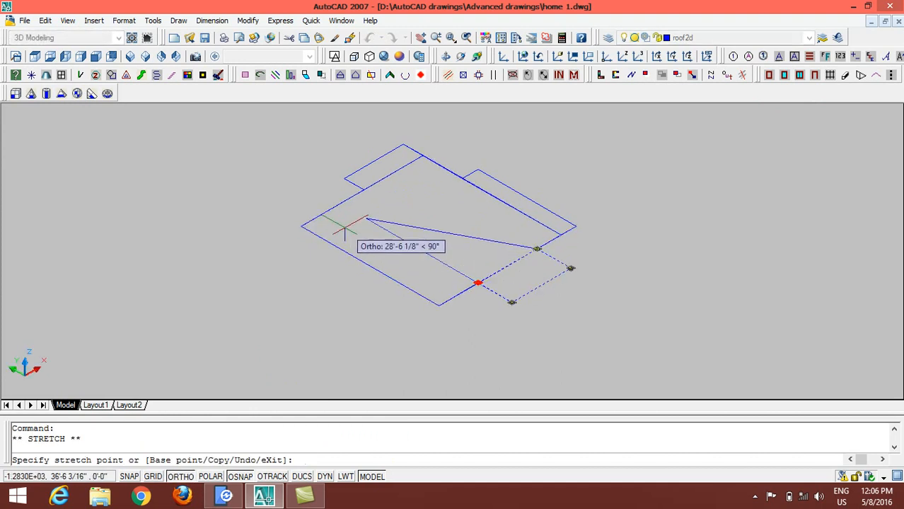
left_click(341, 203)
scroll(505, 227, "up", 2)
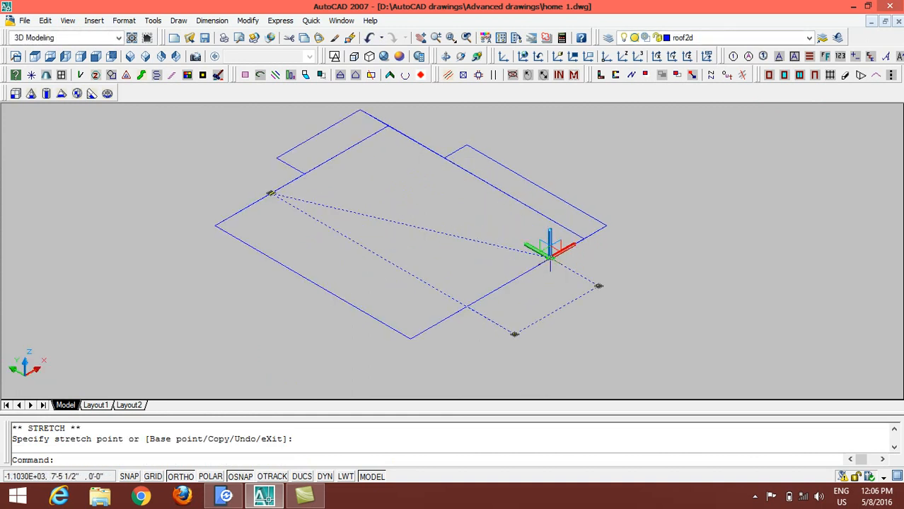
left_click(550, 258)
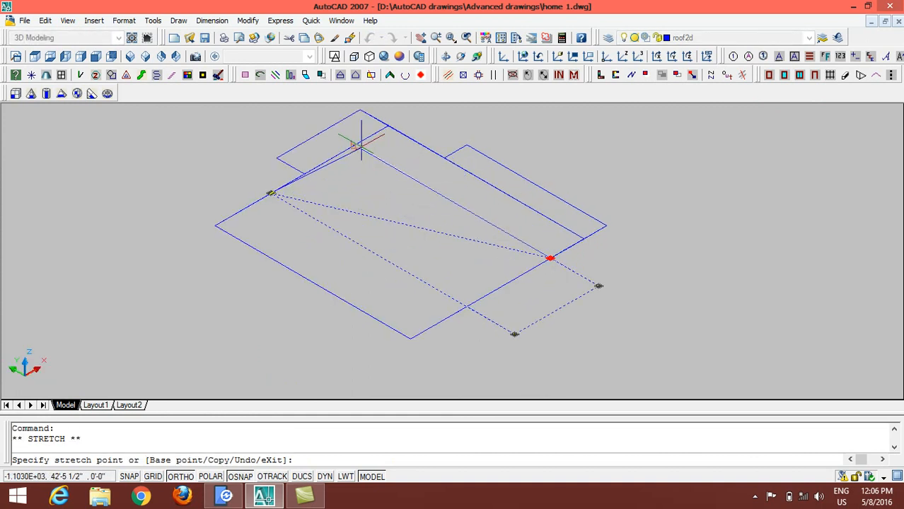
left_click(355, 145)
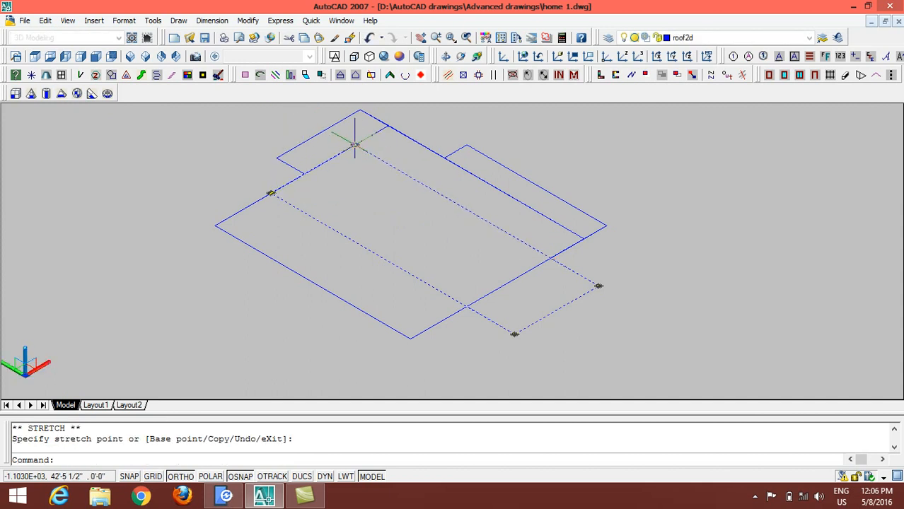
key("Escape")
key("Escape")
Stretch both inner corners of the rear projection's rectangle straight across the main body to its front edge
left_click(295, 163)
left_click(304, 174)
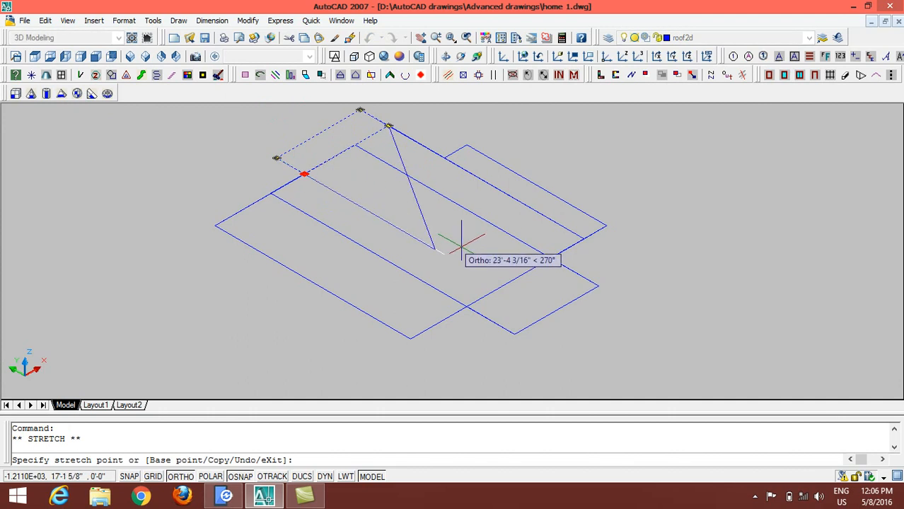
scroll(497, 289, "up", 3)
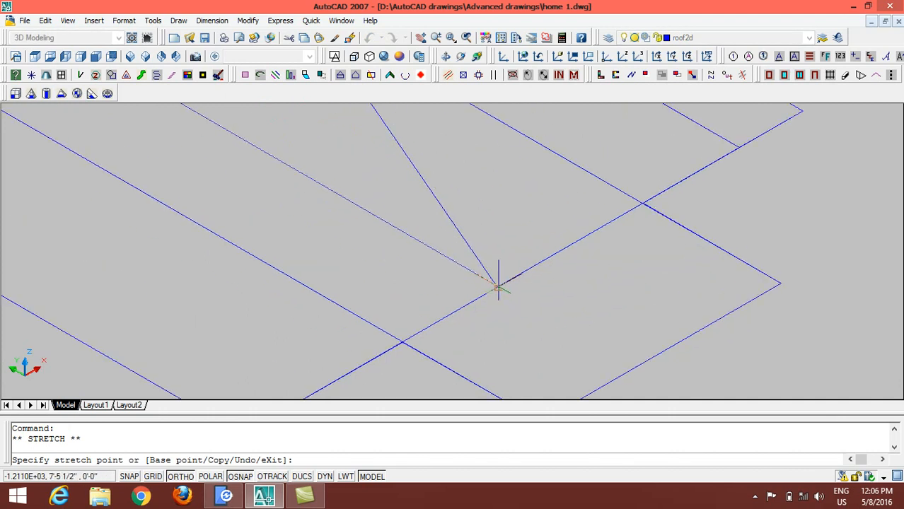
left_click(499, 288)
key("Escape")
scroll(498, 288, "down", 5)
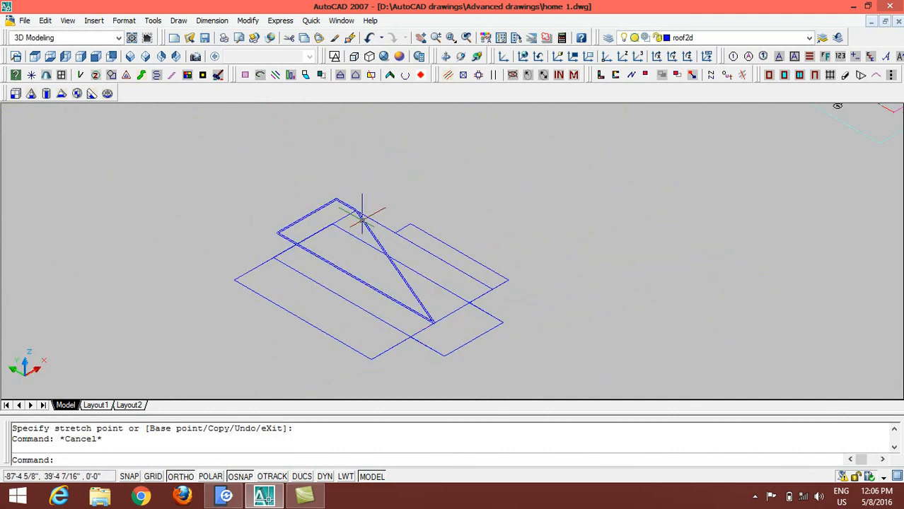
left_click(357, 214)
left_click(357, 210)
scroll(511, 318, "up", 4)
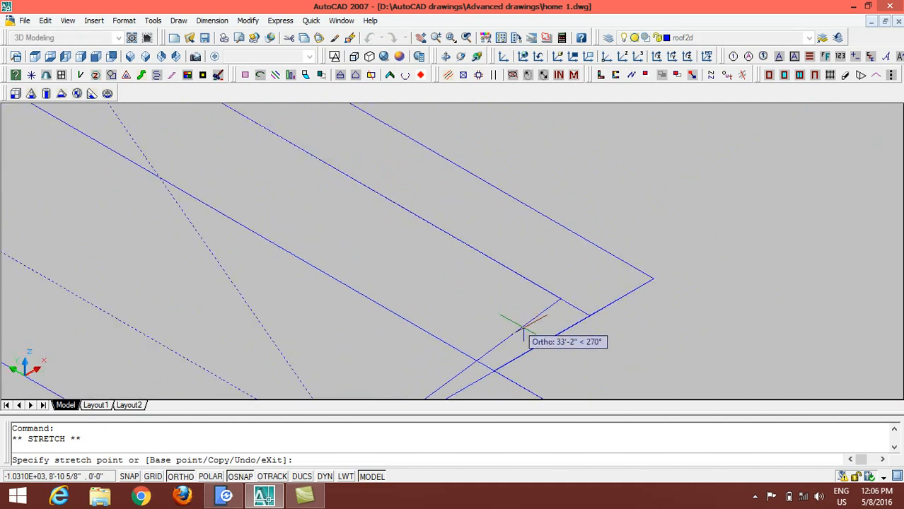
scroll(589, 313, "up", 3)
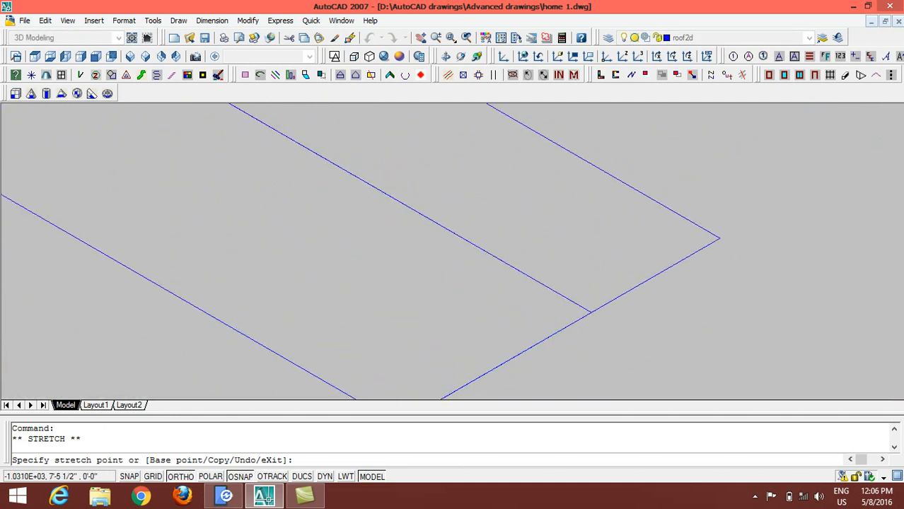
key("Escape")
scroll(591, 308, "down", 5)
key("Escape")
Stretch both inner corners of the side strip's rectangle across the main body to the opposite side edge
left_click(493, 236)
left_click(487, 230)
left_click(397, 197)
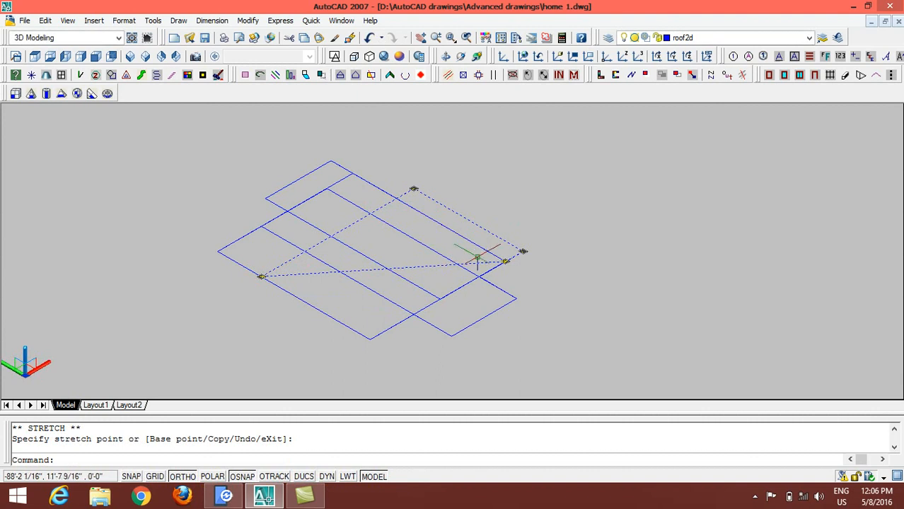
left_click(505, 261)
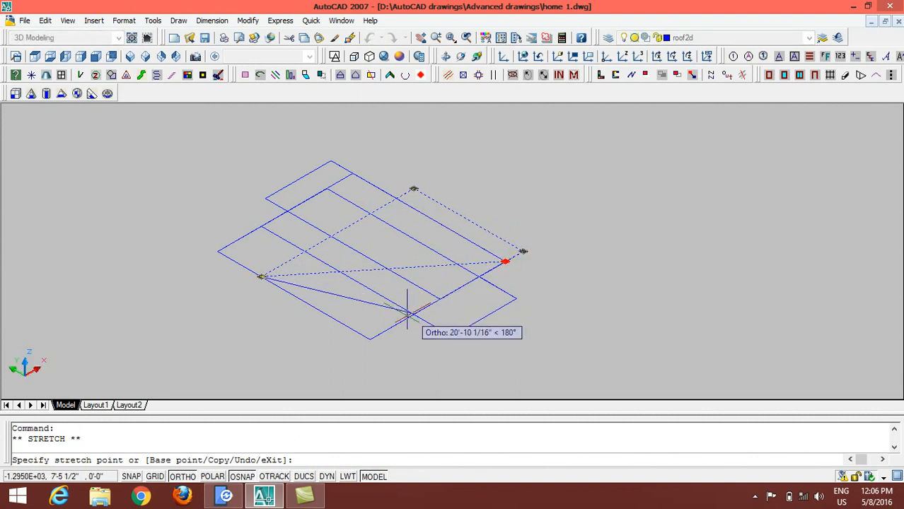
key("Escape")
key("Escape")
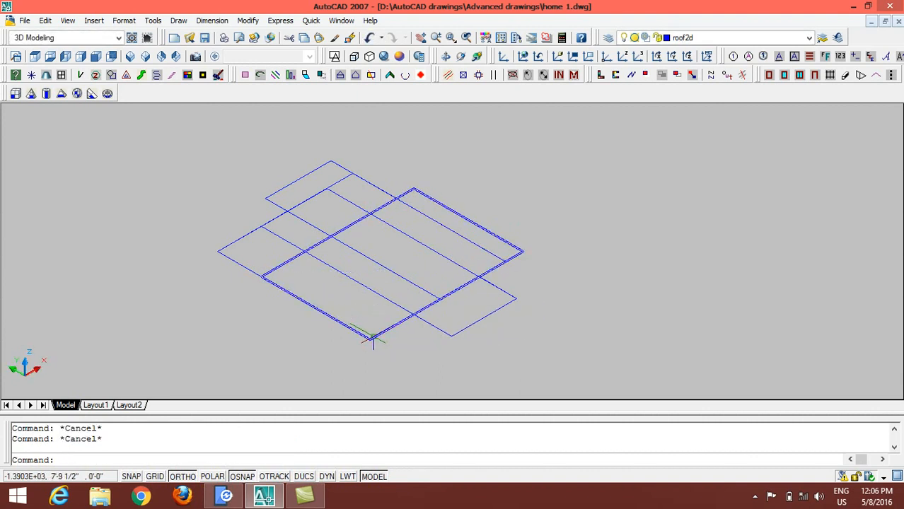
Extrude the widened side strip rectangle upward with a 65-degree taper, picking two points for a height of about 24'-7"
type("ext")
key("Return")
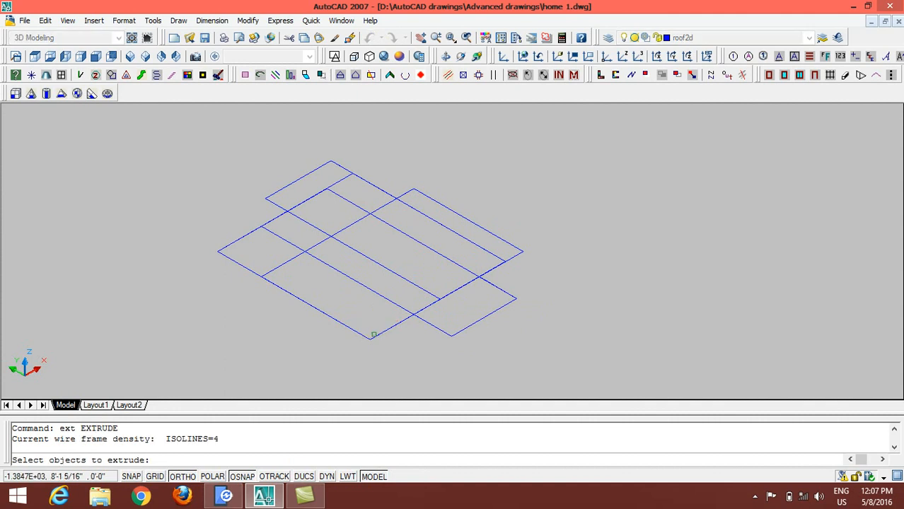
left_click(386, 333)
key("Return")
type("t")
key("Return")
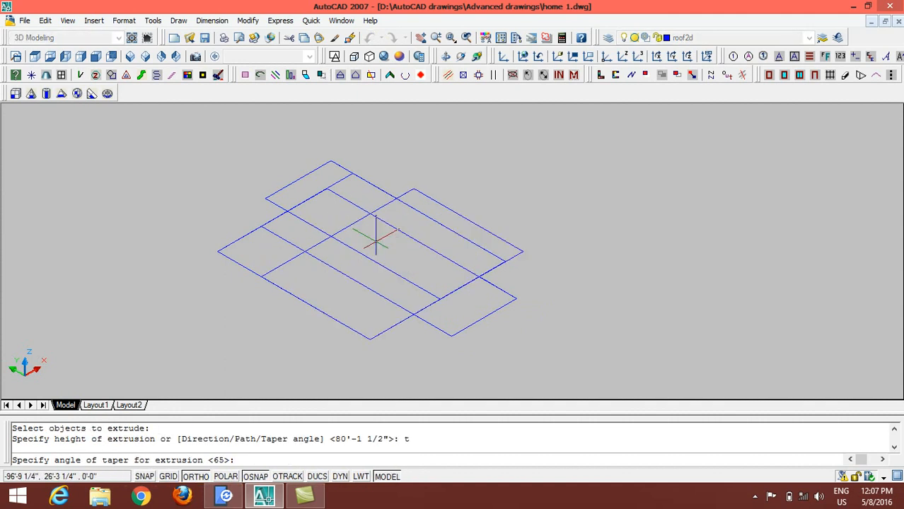
key("Return")
left_click(293, 269)
left_click(255, 150)
Extrude the main body rectangle with a 65-degree taper angle and a height of 24'-7"
key("Return")
left_click(253, 226)
key("Return")
type("t")
key("Return")
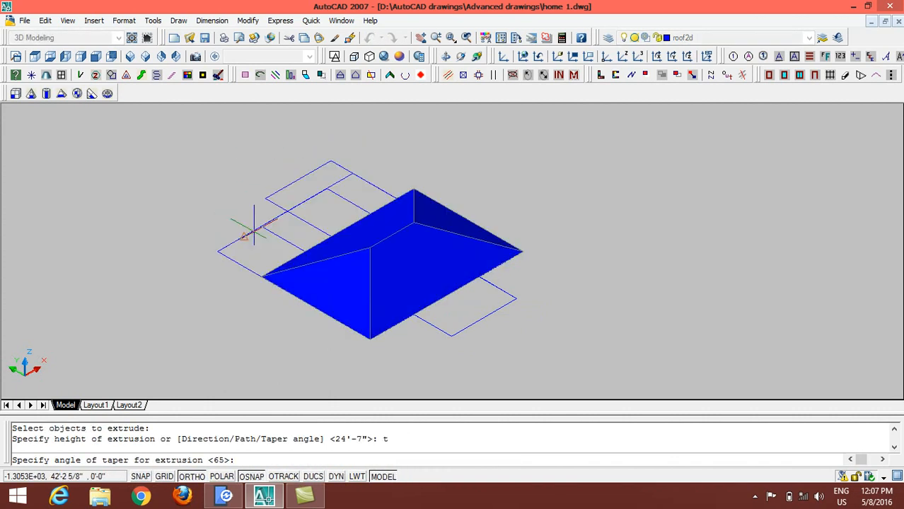
key("Return")
left_click(253, 229)
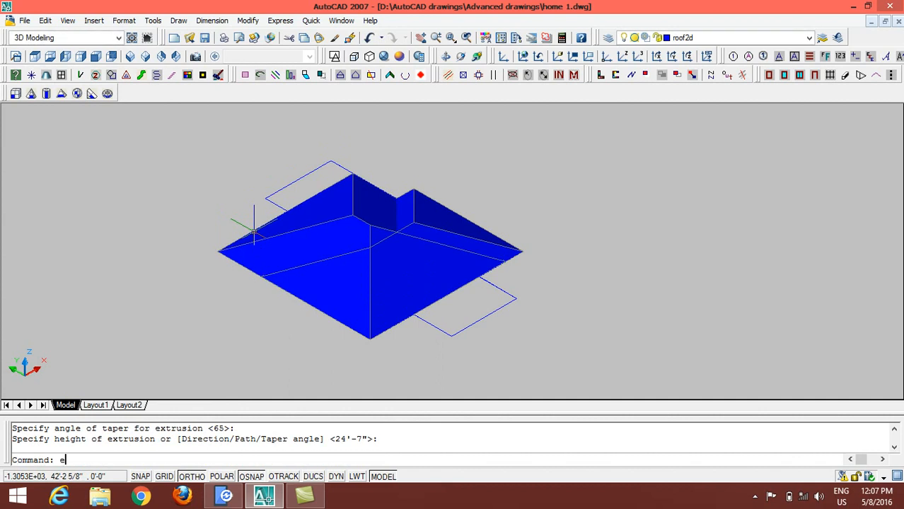
Extrude the lengthened rear projection rectangle with a 65-degree taper angle and a height of 24'-7"
type("ext")
key("Return")
left_click(271, 197)
key("Return")
type("t")
key("Return")
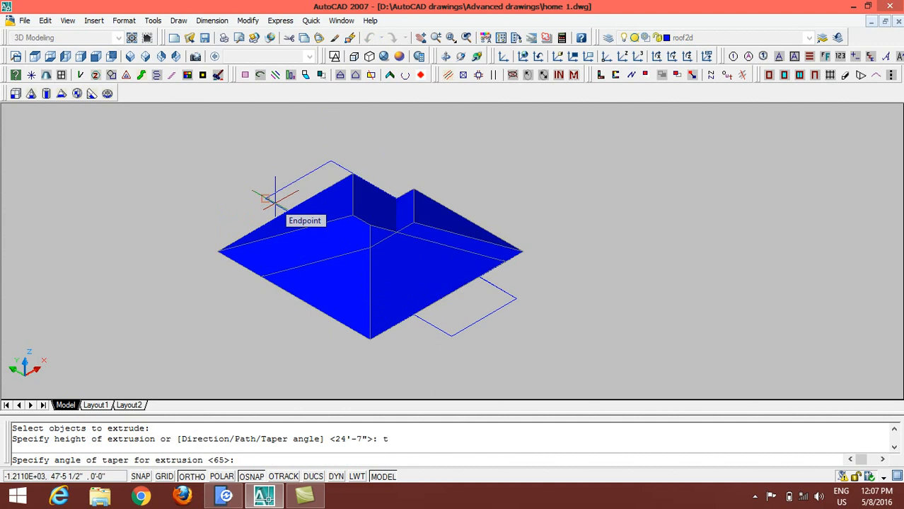
key("Return")
left_click(268, 195)
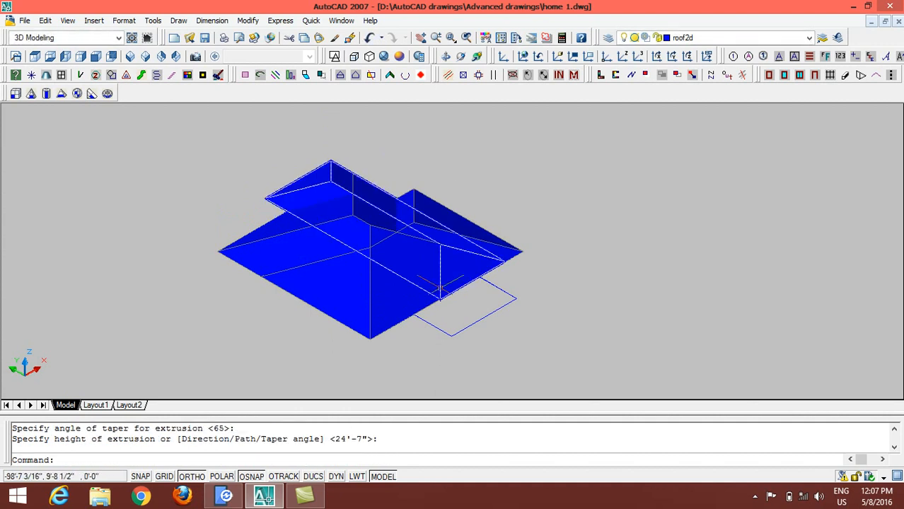
Extrude the lengthened front projection rectangle with a 65-degree taper angle and a height of 24'-7"
type("ext")
key("Return")
left_click(433, 326)
key("Return")
type("t")
key("Return")
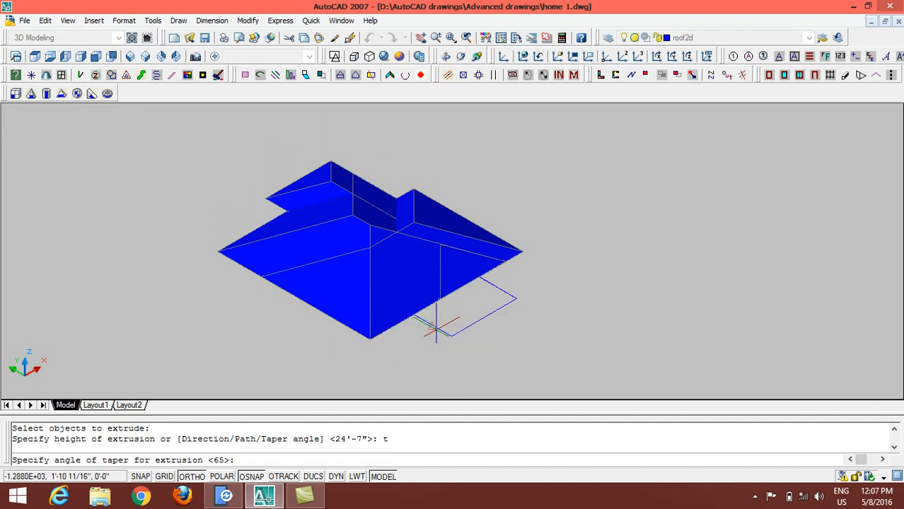
key("Return")
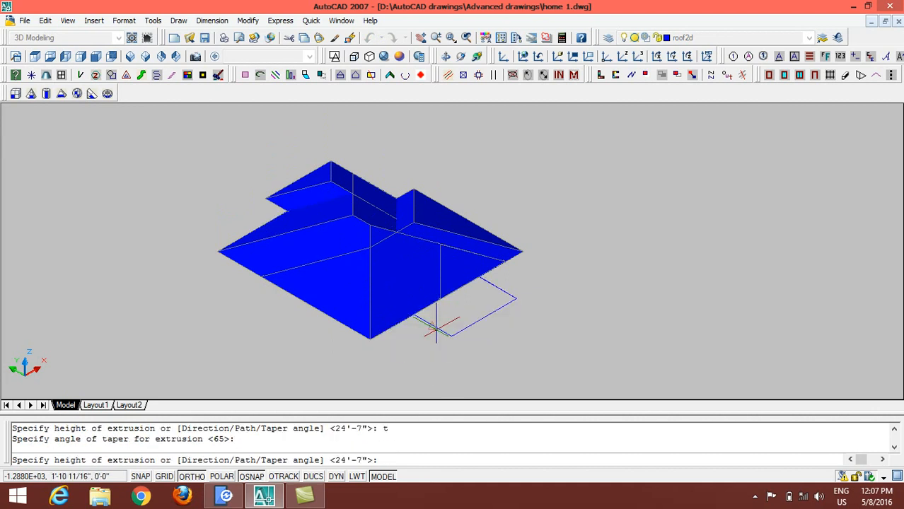
left_click(436, 327)
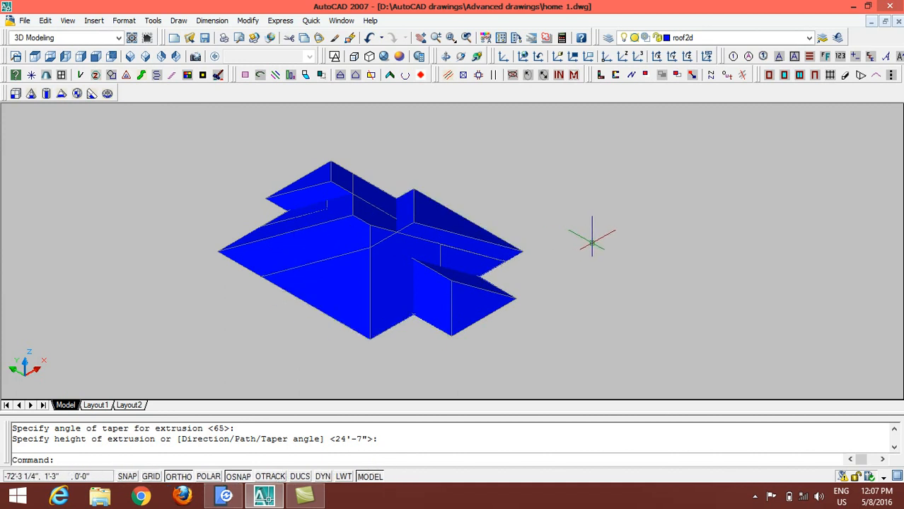
Union all the tapered roof solids into one roof and set the visual style to Realistic
type("uni")
key("Return")
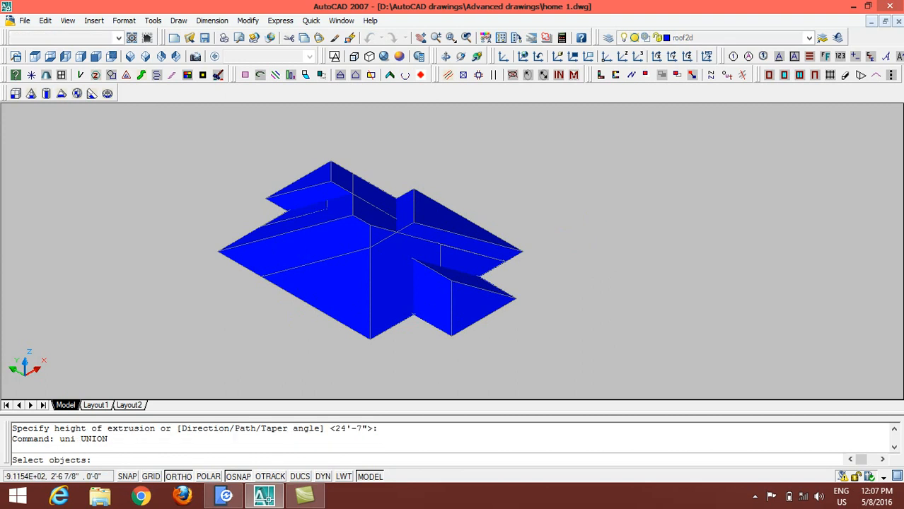
left_click(545, 152)
left_click(266, 348)
key("Return")
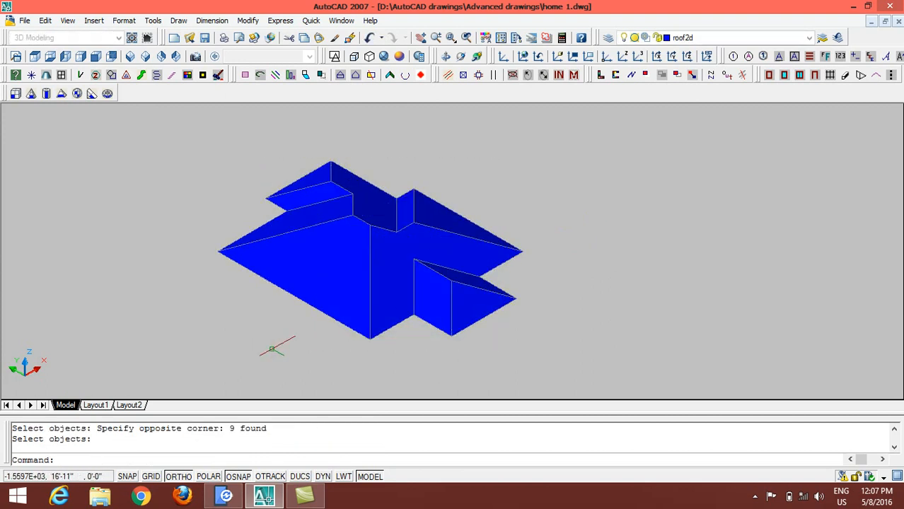
left_click(335, 56)
left_click(383, 57)
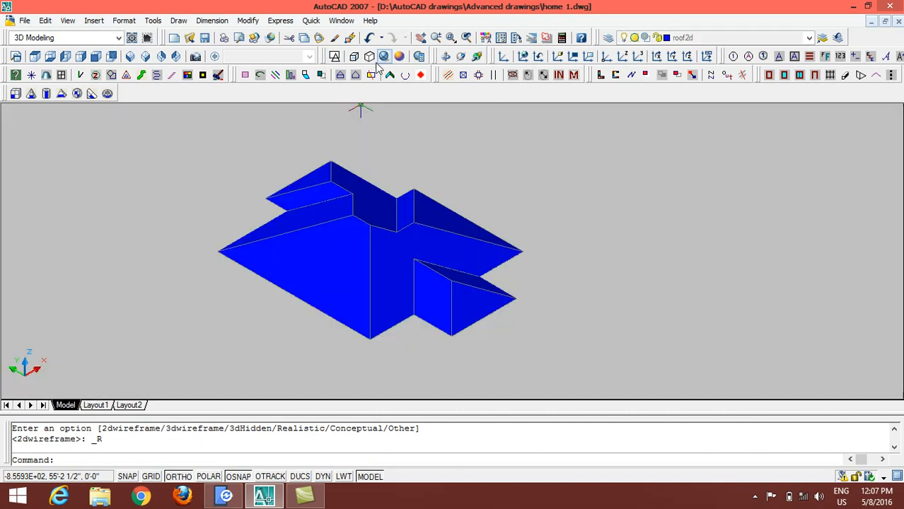
Move the united roof solid straight back, clear of the remaining roof outline rectangles
type("m")
key("Return")
left_click(356, 204)
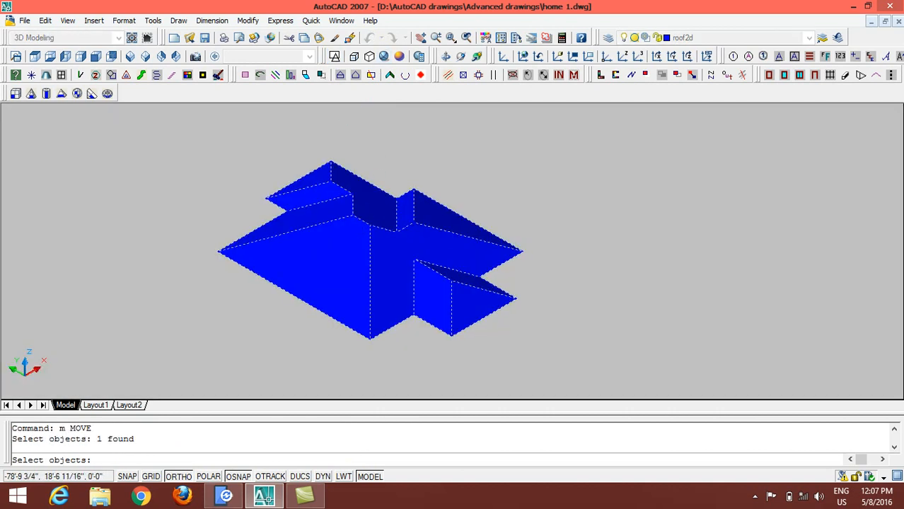
key("Return")
scroll(510, 238, "down", 3)
left_click(514, 324)
left_click(353, 248)
scroll(304, 234, "up", 5)
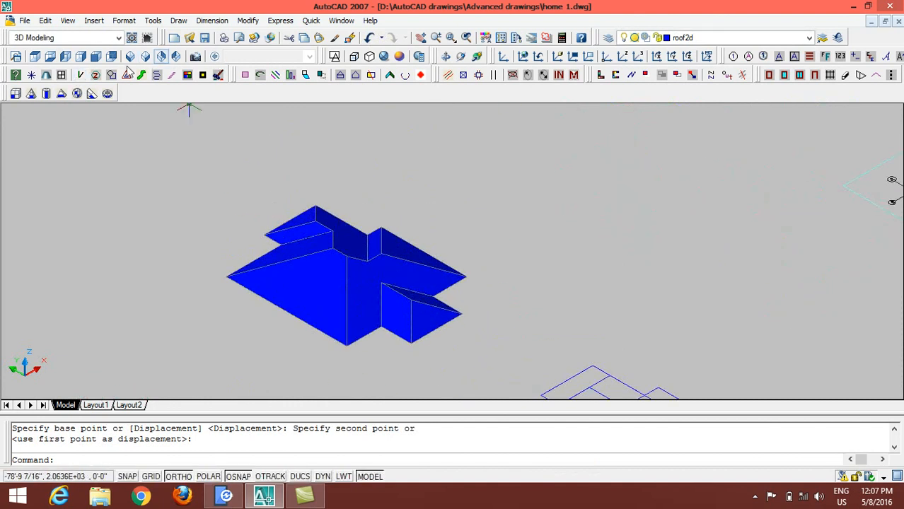
Switch to the top view and compare the roof solid with the roof lines on the house plans
left_click(37, 57)
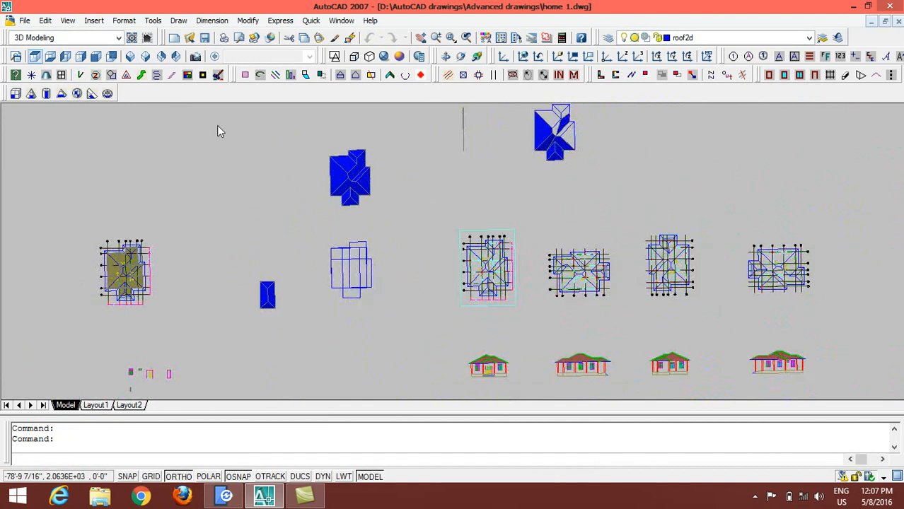
scroll(333, 160, "up", 3)
scroll(396, 144, "down", 4)
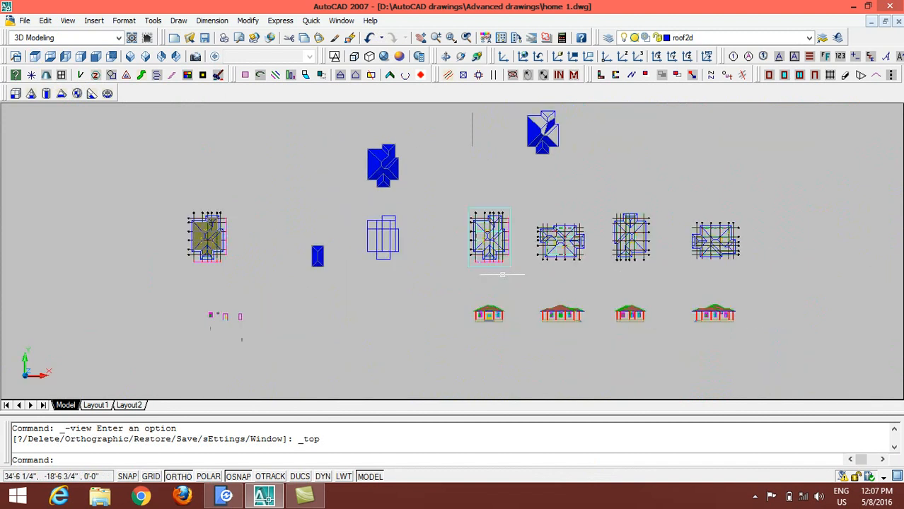
scroll(452, 257, "up", 3)
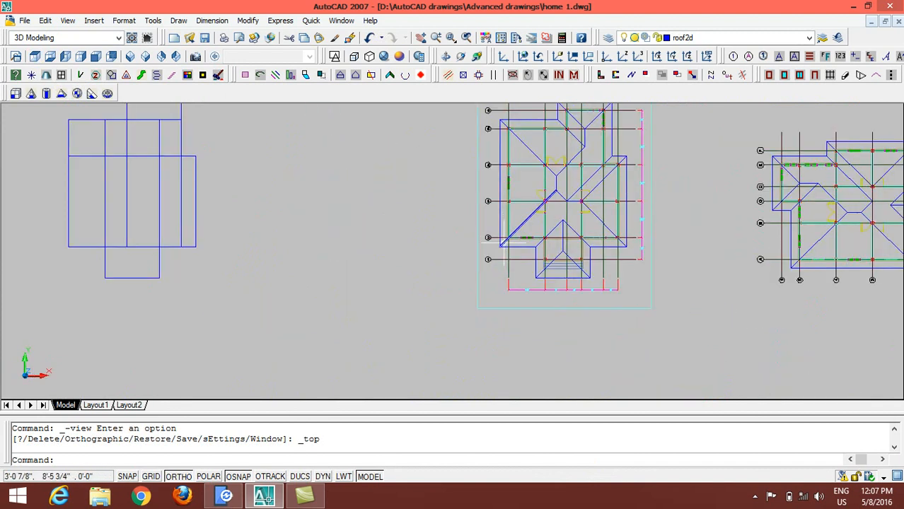
scroll(523, 248, "down", 3)
middle_click_drag(537, 242, 547, 323)
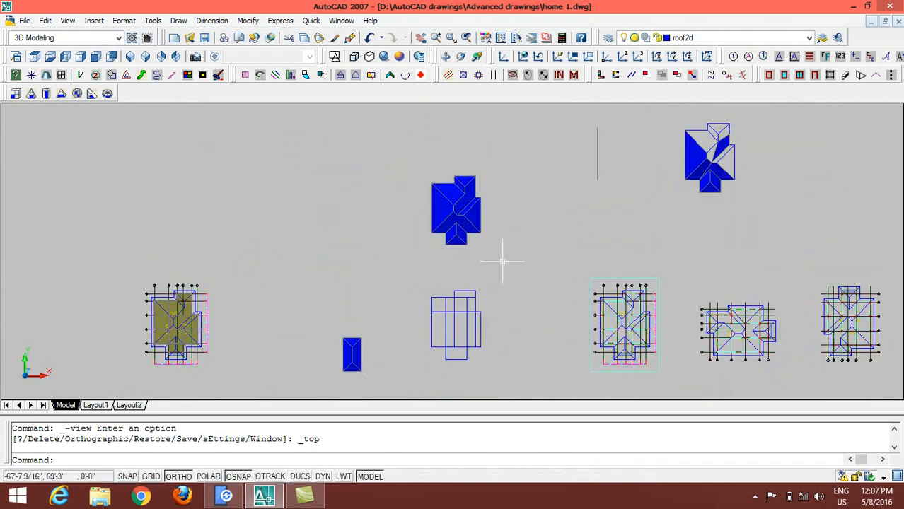
Examine the hip and valley lines of the united roof from above in the 2D Wireframe and Realistic visual styles
scroll(462, 218, "up", 3)
left_click(334, 56)
scroll(602, 175, "down", 4)
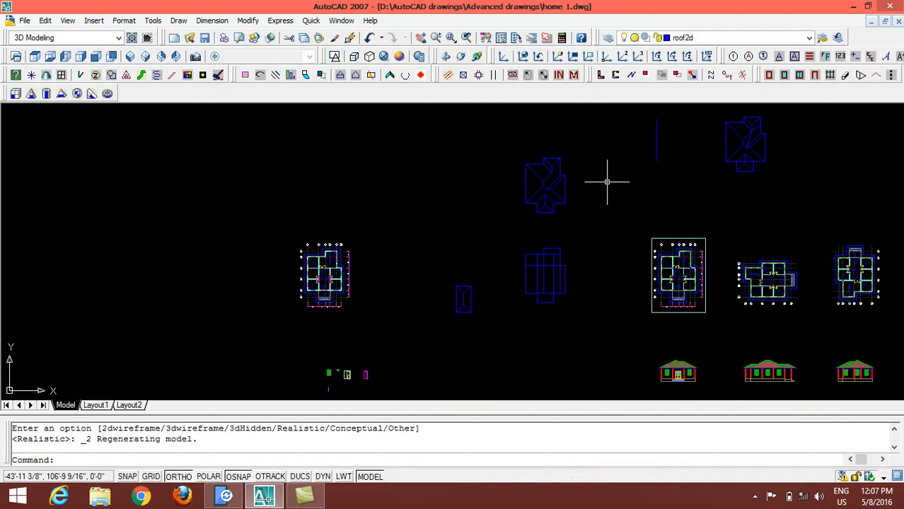
scroll(524, 158, "up", 2)
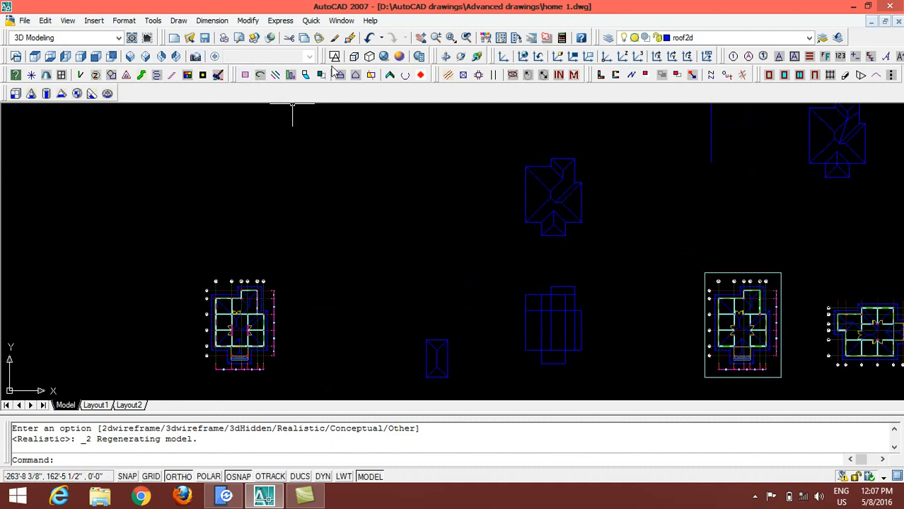
left_click(383, 57)
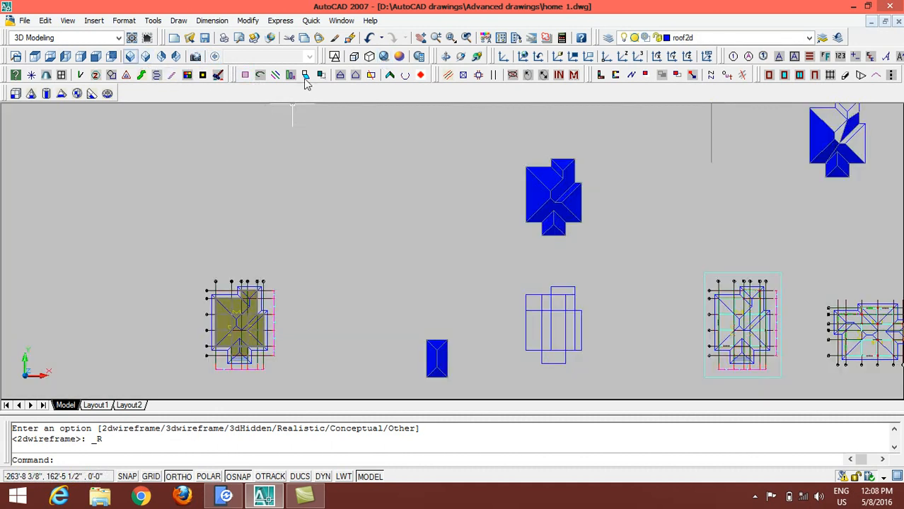
scroll(558, 174, "up", 3)
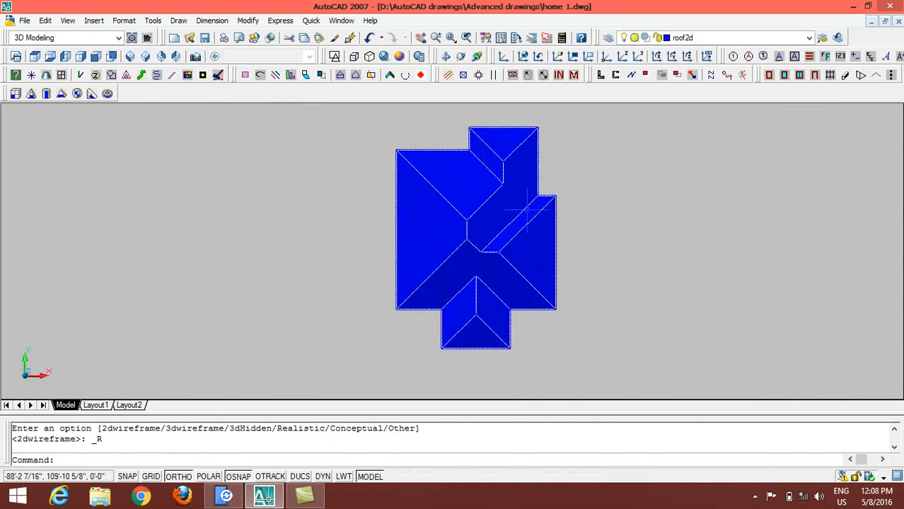
scroll(526, 202, "up", 2)
left_click(756, 497)
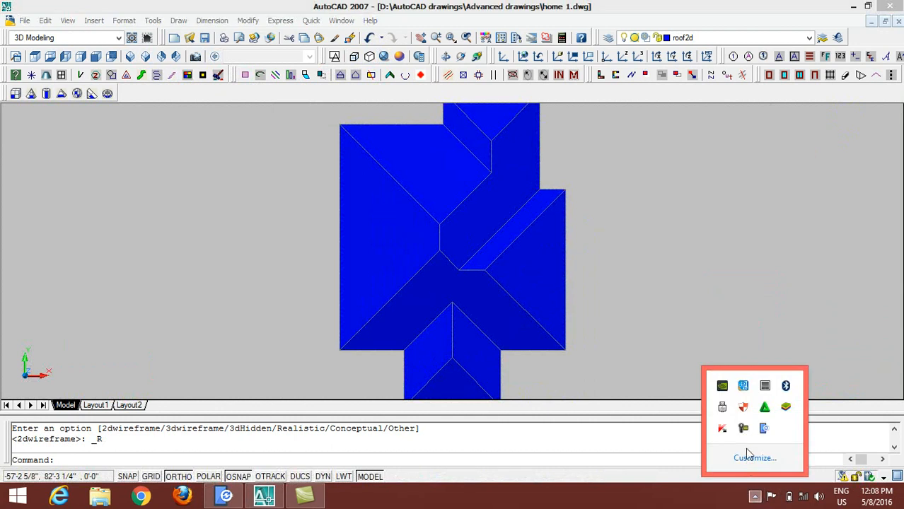
left_click(742, 429)
left_click(872, 428)
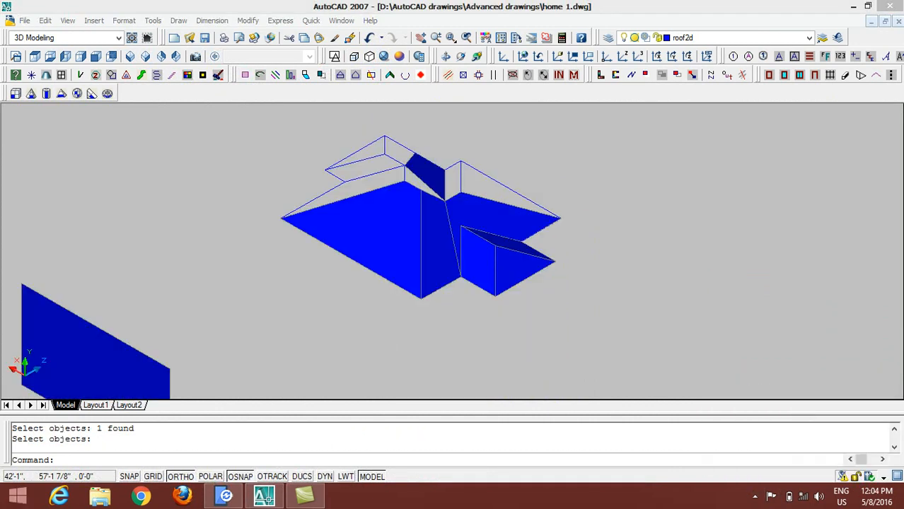
Switch the isometric view of the roof model to the 2D Wireframe visual style
scroll(315, 233, "down", 2)
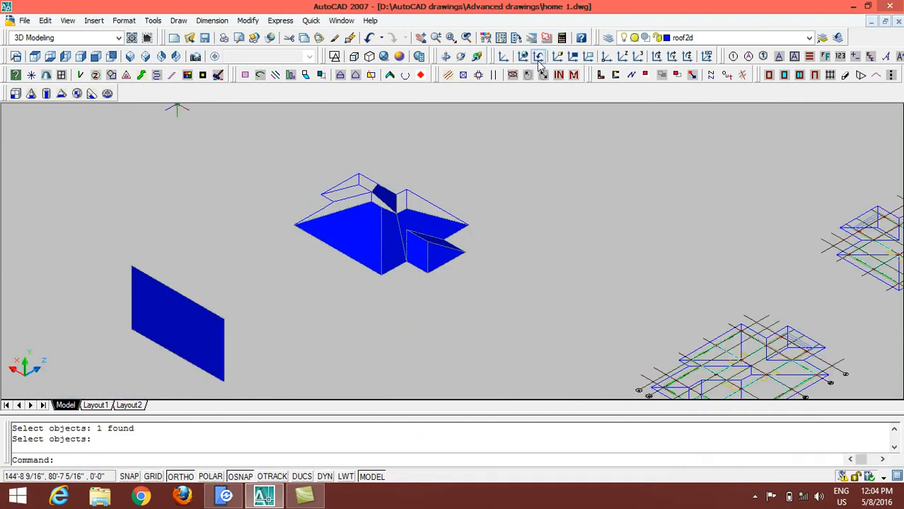
left_click(336, 57)
scroll(363, 216, "up", 2)
Try to erase the blue roof outline from the floor plan framed by the cyan border
type("e")
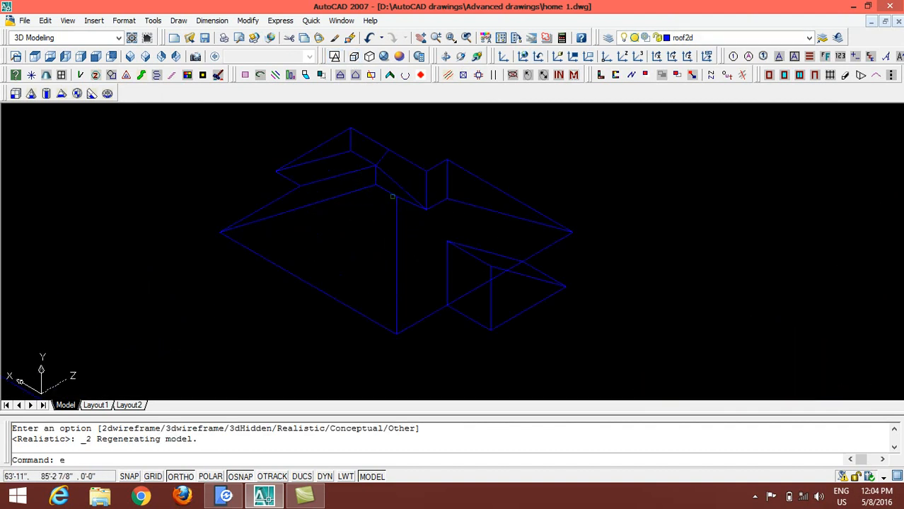
key("Return")
scroll(393, 203, "down", 4)
scroll(456, 275, "up", 4)
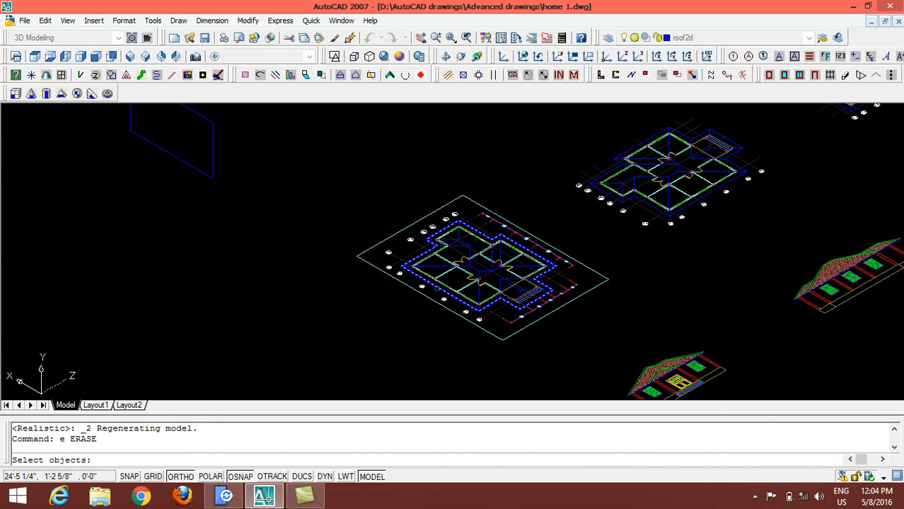
left_click(429, 250)
scroll(568, 208, "down", 2)
key("Return")
left_click(590, 269)
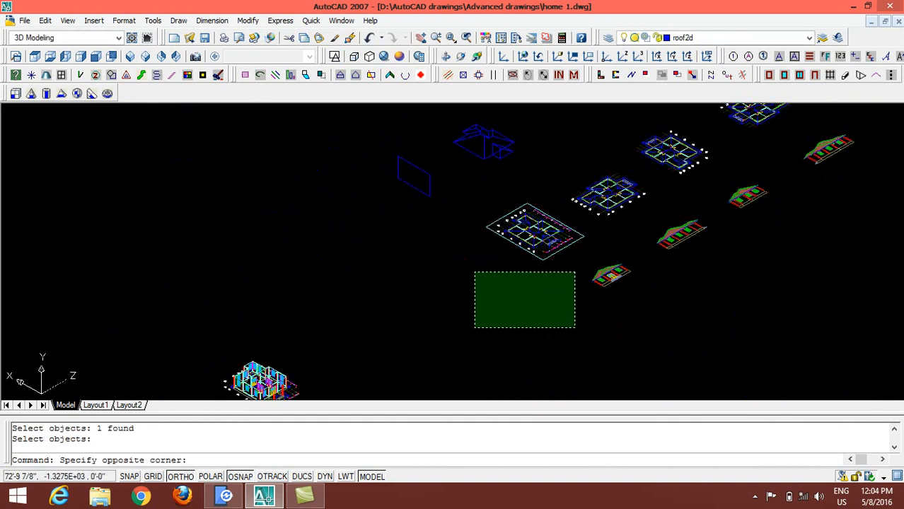
left_click(474, 328)
Undo the erase of the plan's roof outline
scroll(524, 237, "up", 4)
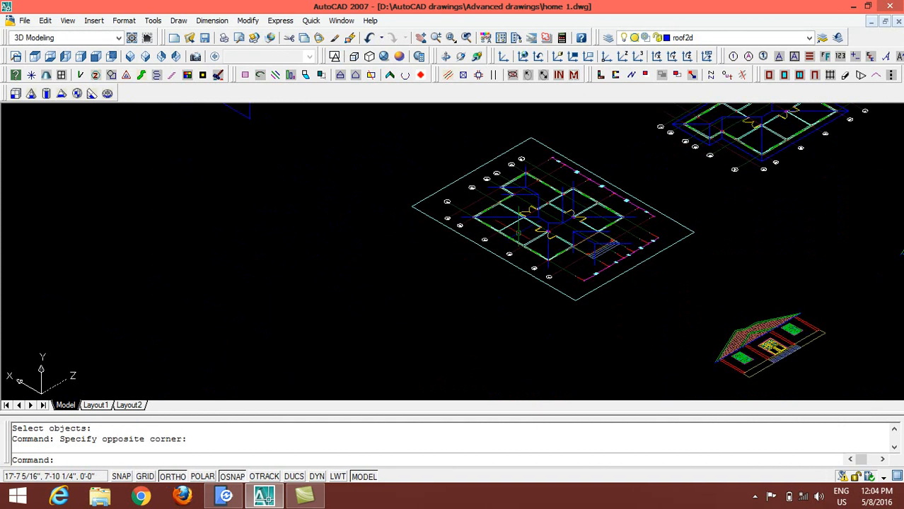
type("u")
key("Return")
key("Return")
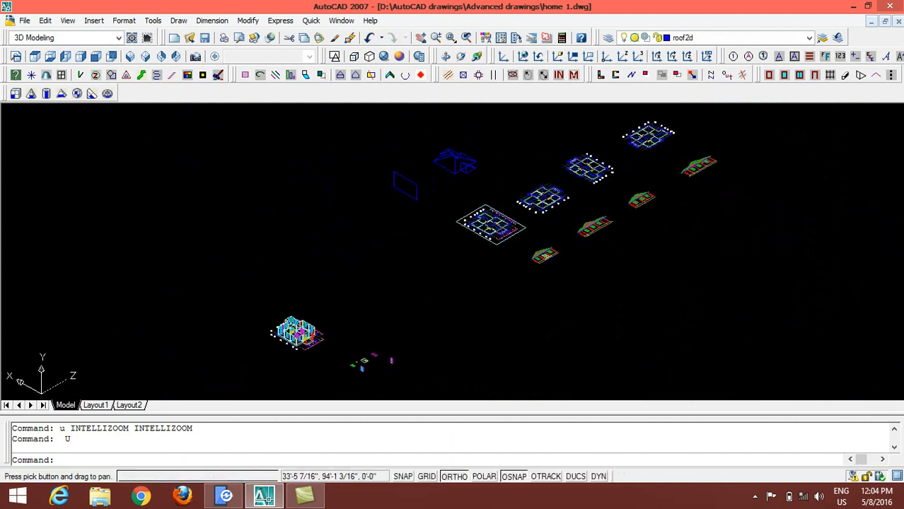
Copy the roof outline from the cyan-bordered floor plan to the empty space in front of it
scroll(475, 240, "up", 3)
type("co")
key("Return")
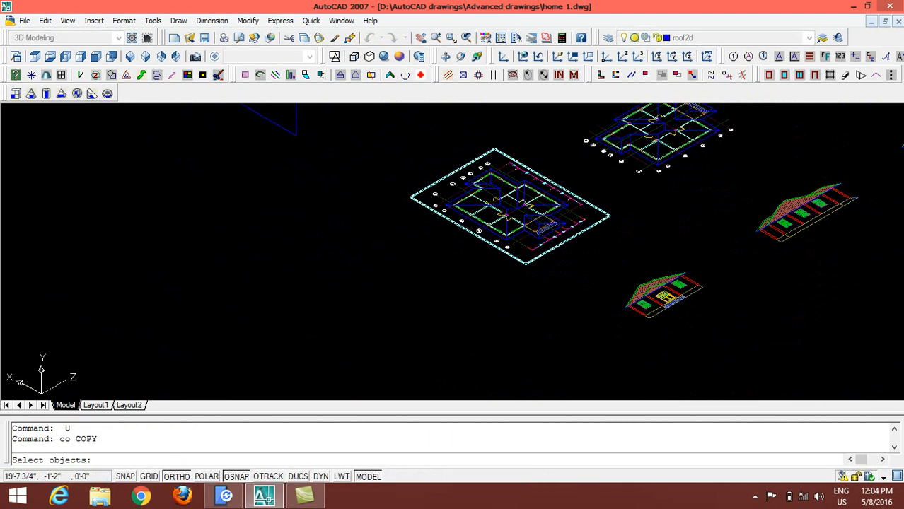
left_click(485, 230)
scroll(512, 165, "down", 5)
key("Return")
left_click(527, 229)
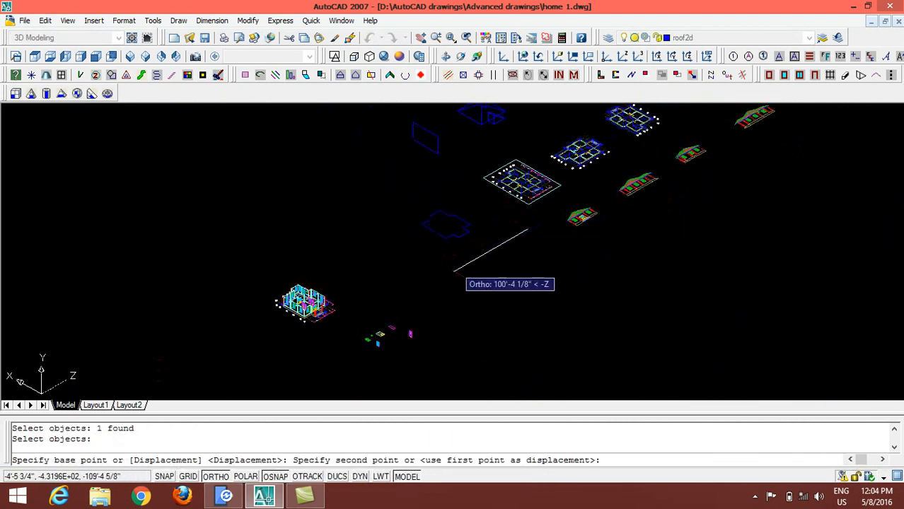
left_click(456, 252)
key("Return")
scroll(433, 212, "up", 3)
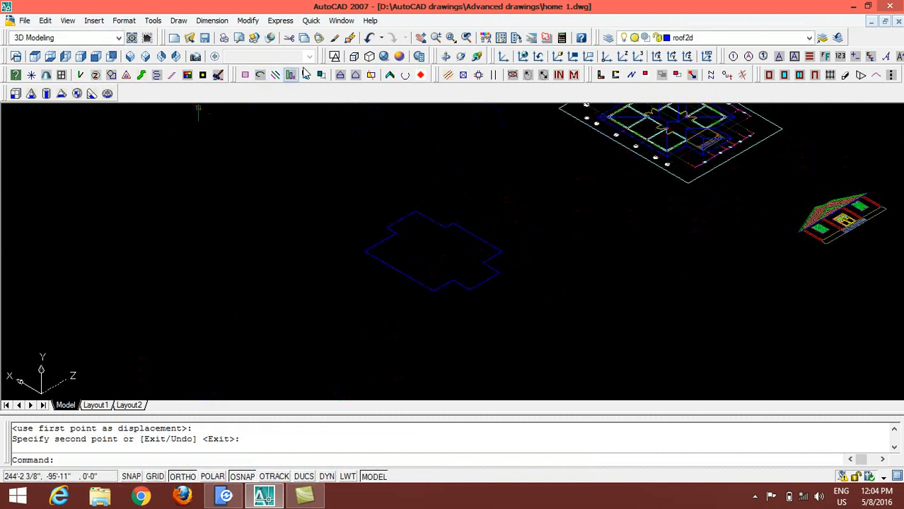
Draw a small rectangle in the current UCS in front of the copied roof outline and check it in the Realistic visual style
scroll(314, 210, "down", 2)
type("re")
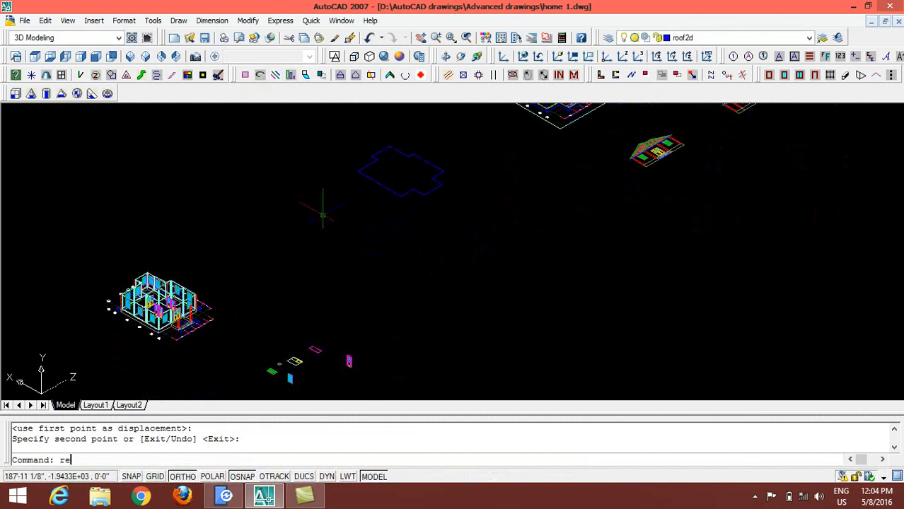
type("c")
key("Return")
left_click(318, 239)
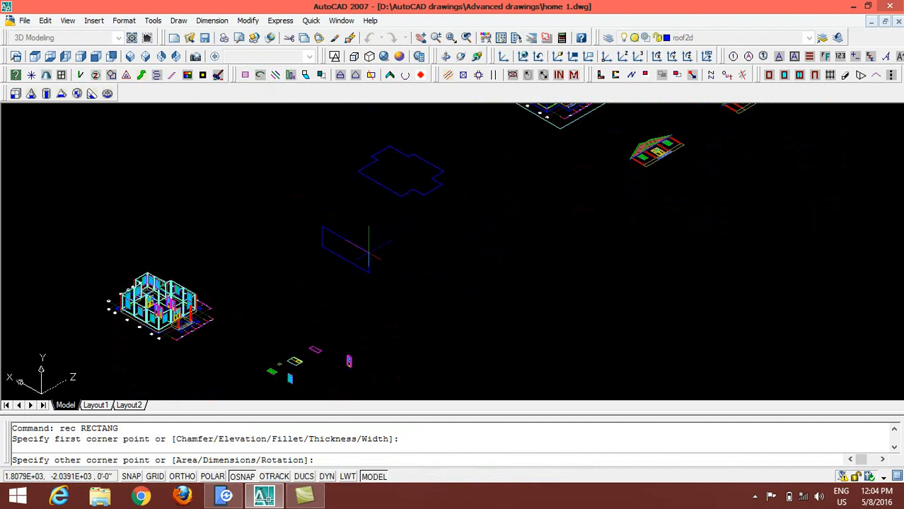
left_click(368, 248)
key("F8")
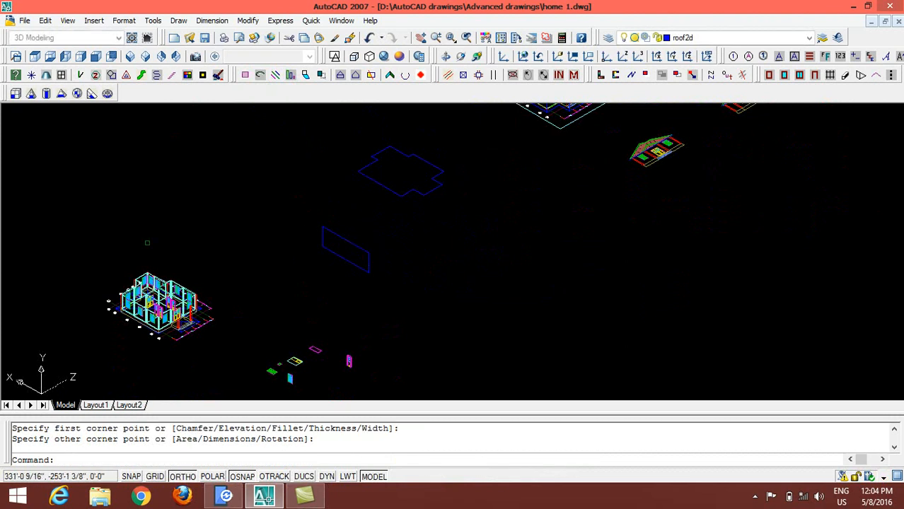
left_click(384, 58)
left_click(335, 56)
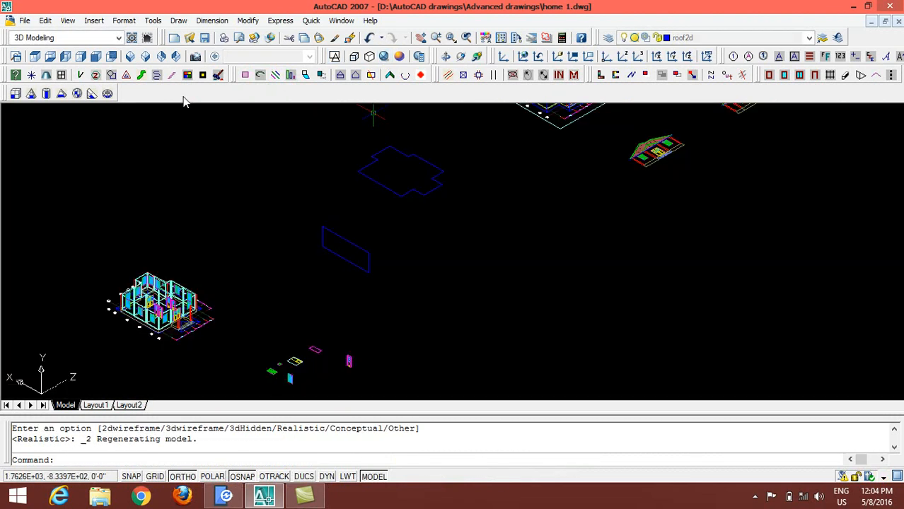
Set the UCS to World and erase the upright rectangle in front of the copied roof outline
left_click(520, 57)
key("space")
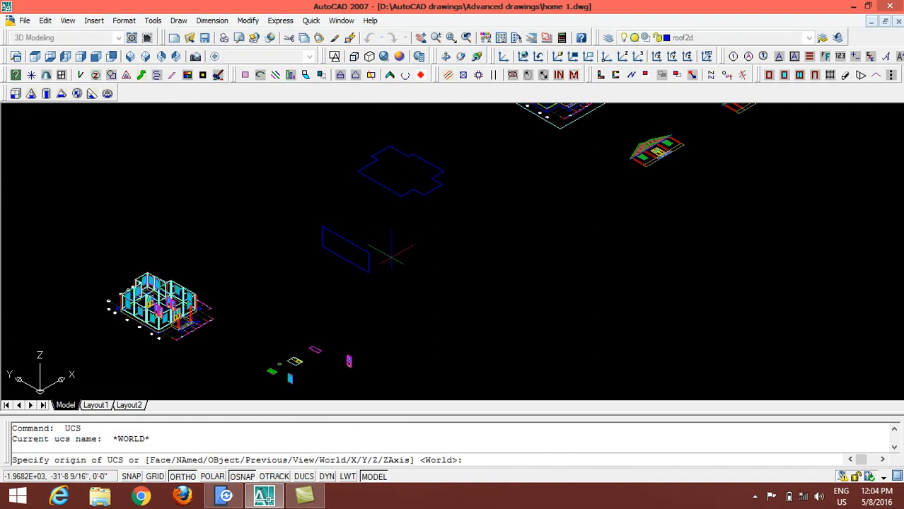
type("e")
key("space")
left_click(317, 237)
left_click(318, 237)
left_click(308, 237)
type("e")
key("space")
left_click(551, 253)
left_click(268, 220)
key("space")
Draw a flat rectangle on the ground plane in front of the copied roof outline and set the visual style to Realistic
scroll(331, 238, "up", 3)
type("rec")
key("space")
left_click(299, 232)
left_click(385, 249)
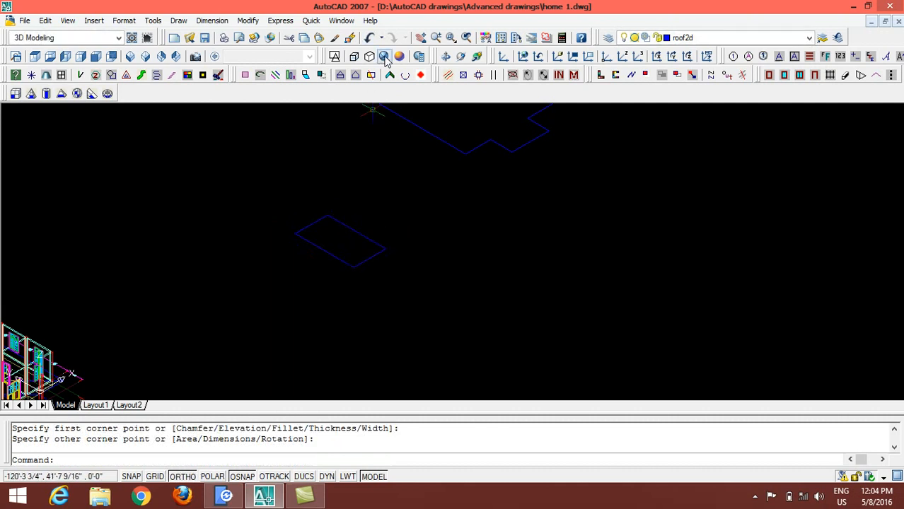
left_click(384, 57)
Extrude the flat rectangle straight up, without taper, to a height of about 28'-11"
type("ex")
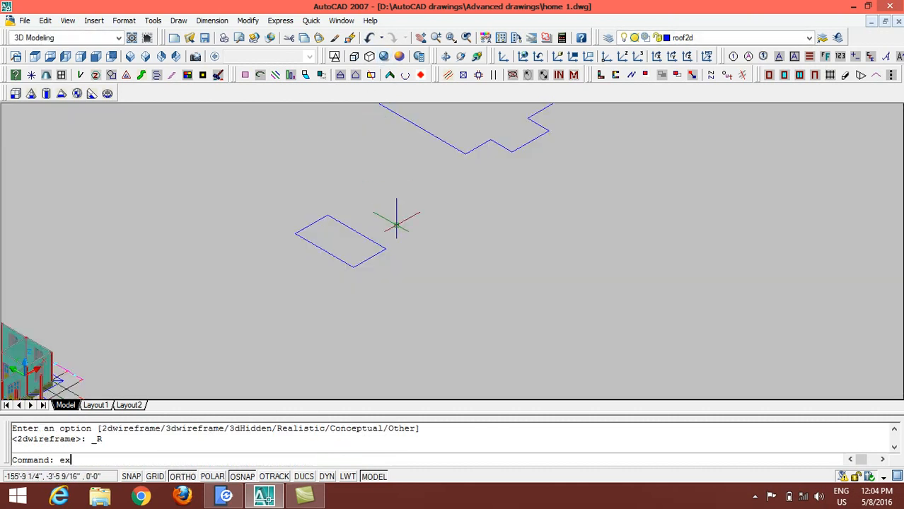
type("t")
key("space")
left_click(396, 228)
left_click(361, 263)
key("space")
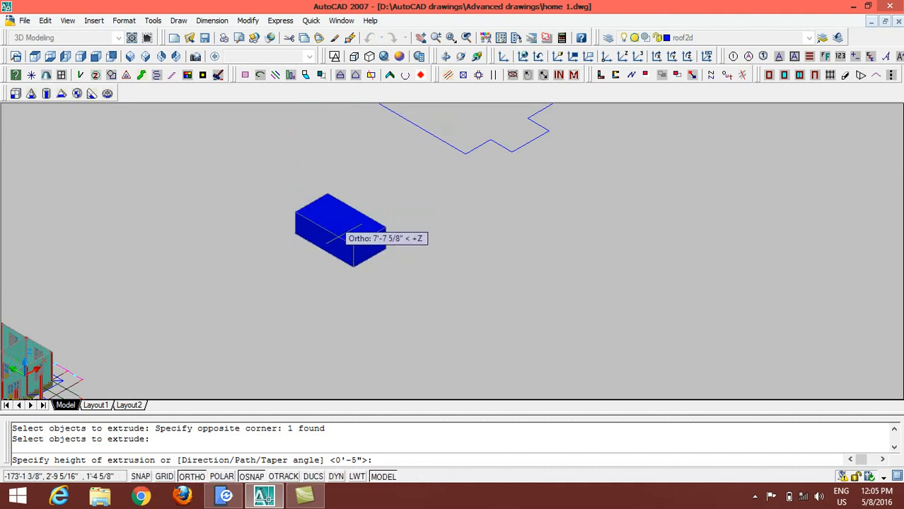
left_click(379, 164)
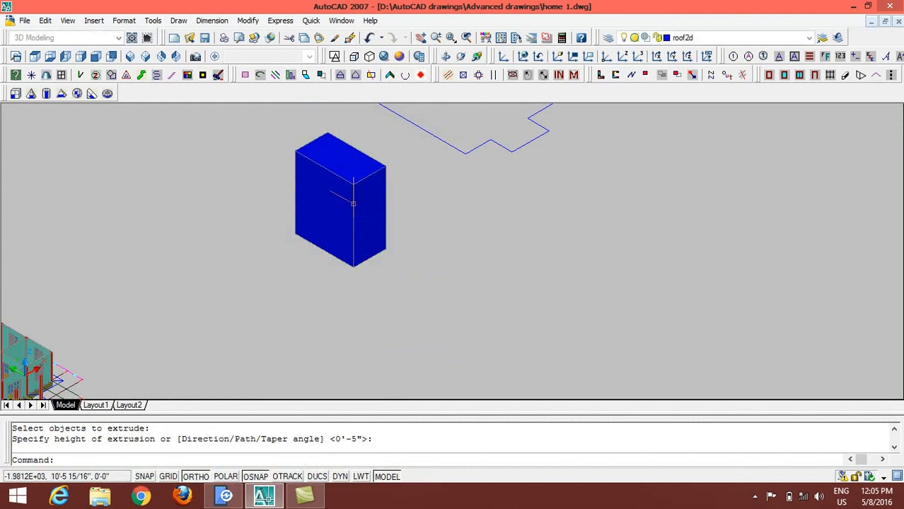
Draw a single line on the side face of the box, starting at its lower front corner
scroll(311, 251, "up", 2)
type("l")
key("Return")
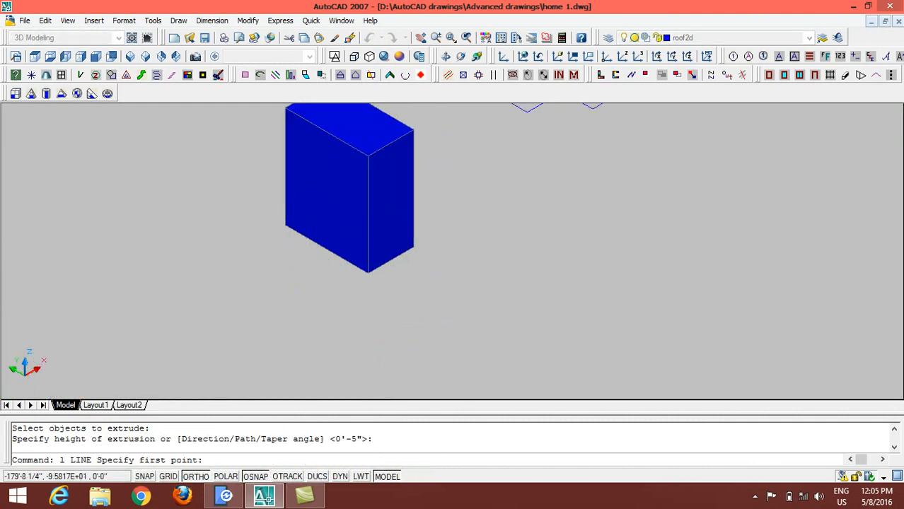
left_click(367, 274)
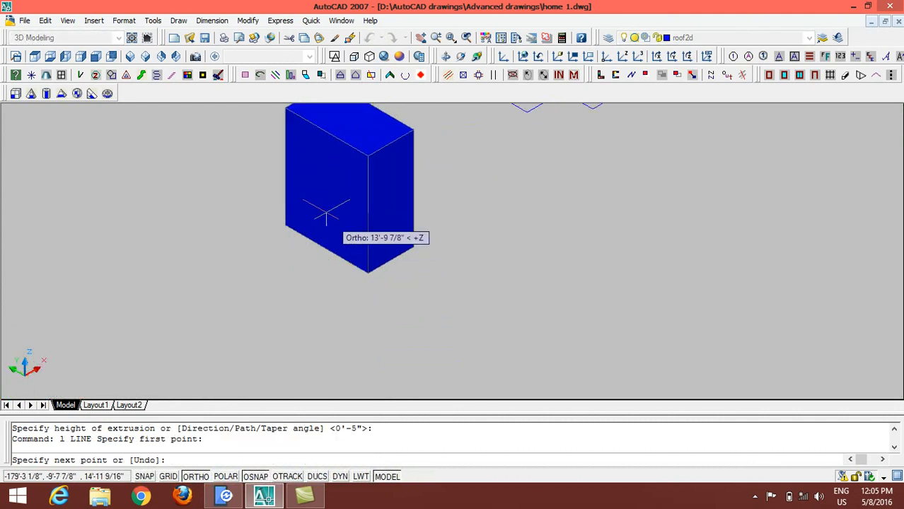
left_click(285, 167)
key("Return")
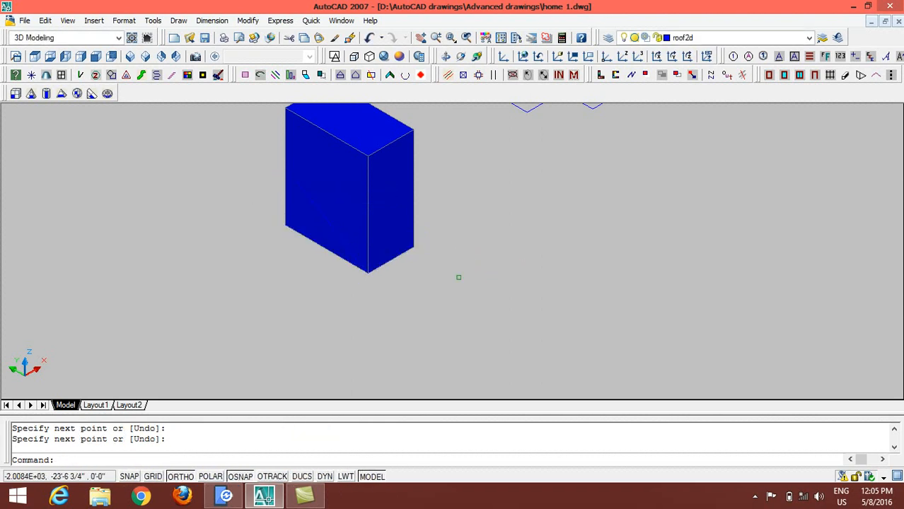
Undo the line and the straight extrusion back to the flat rectangle
left_click(307, 114)
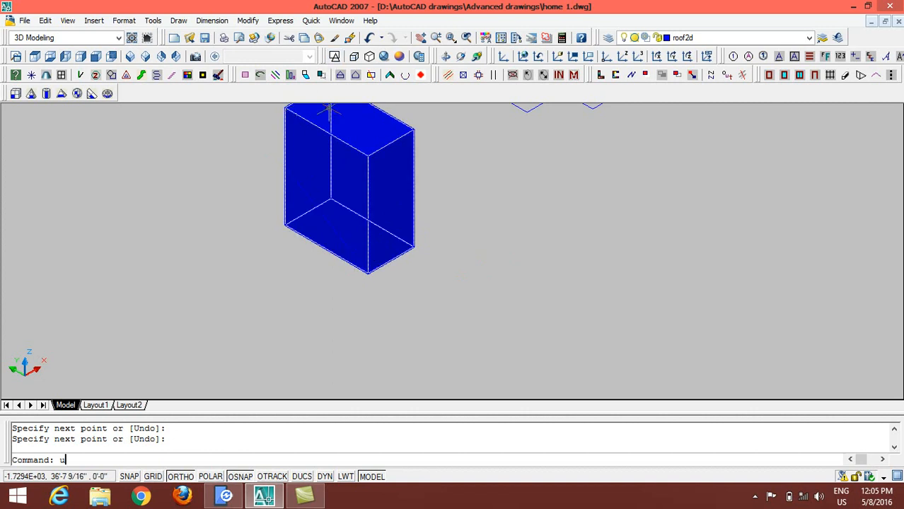
type("u")
key("Return")
key("Return")
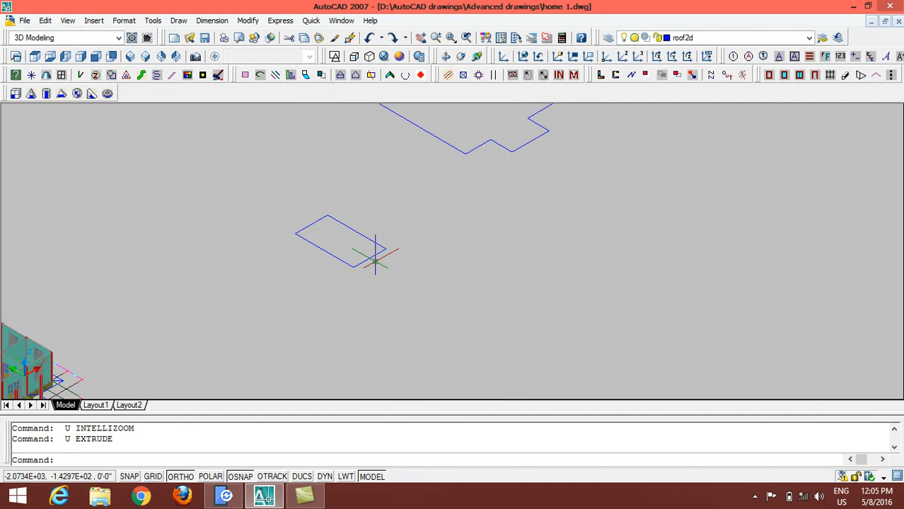
Extrude the flat rectangle with a 65-degree taper angle and a picked height of about 80'
type("ext")
key("Return")
left_click(371, 259)
left_click(371, 258)
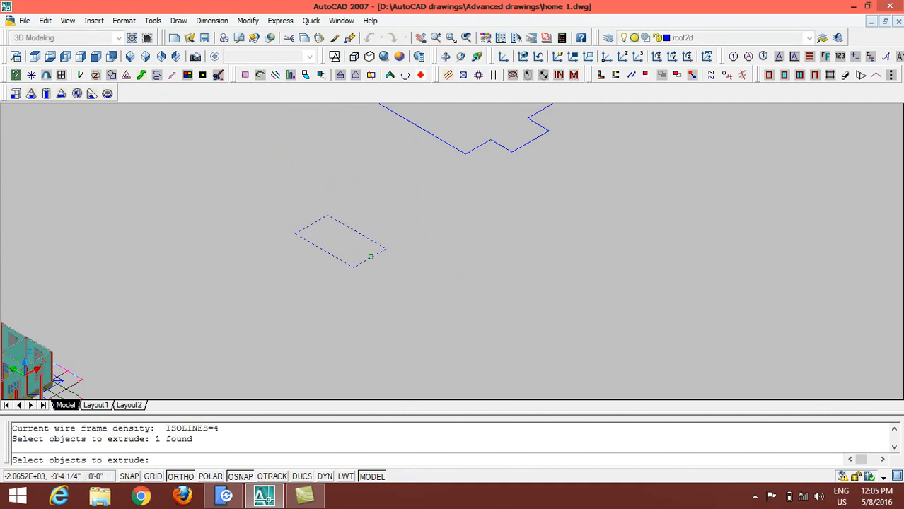
key("Return")
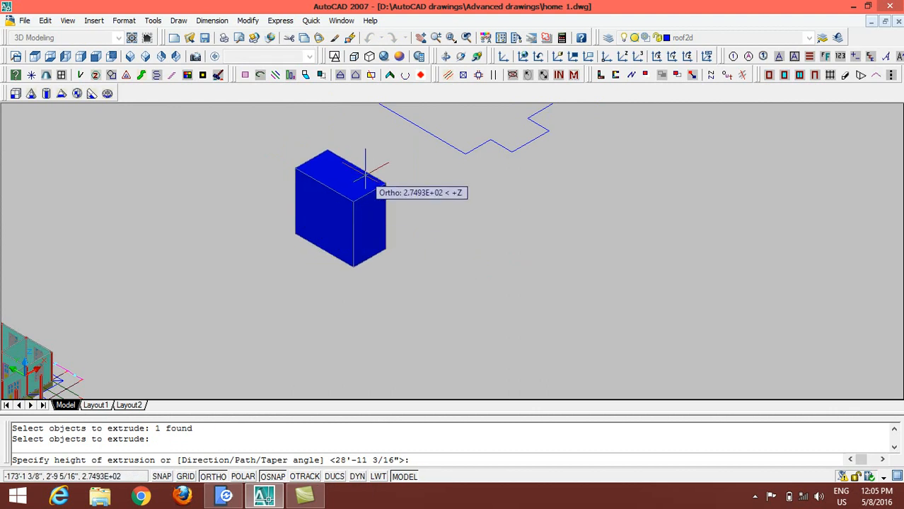
type("t")
key("Return")
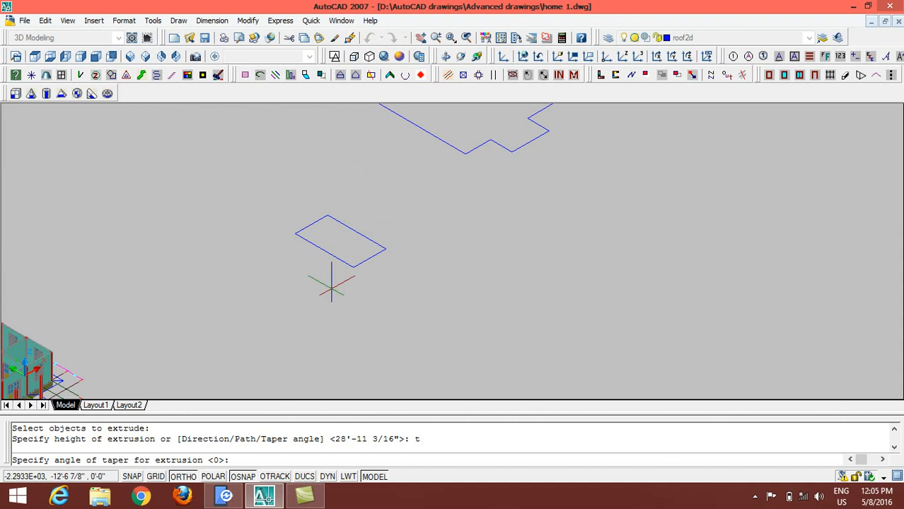
key("Return")
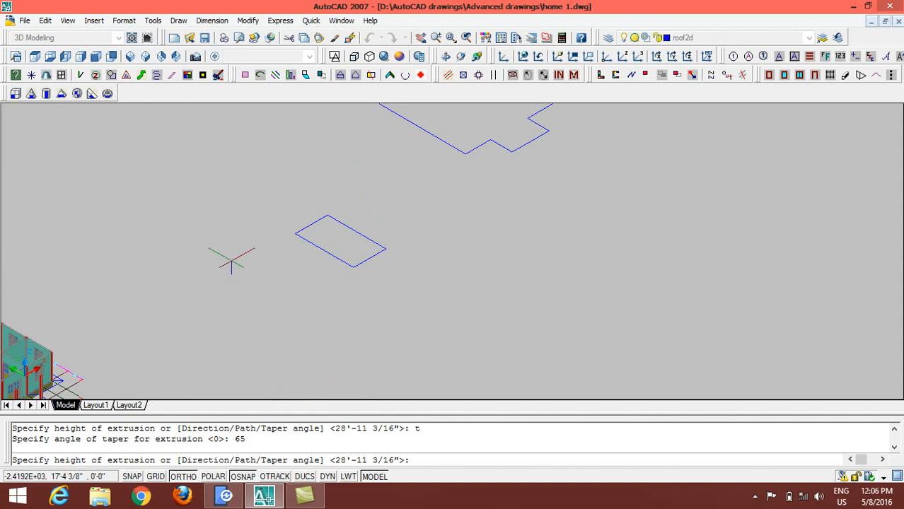
scroll(332, 283, "down", 2)
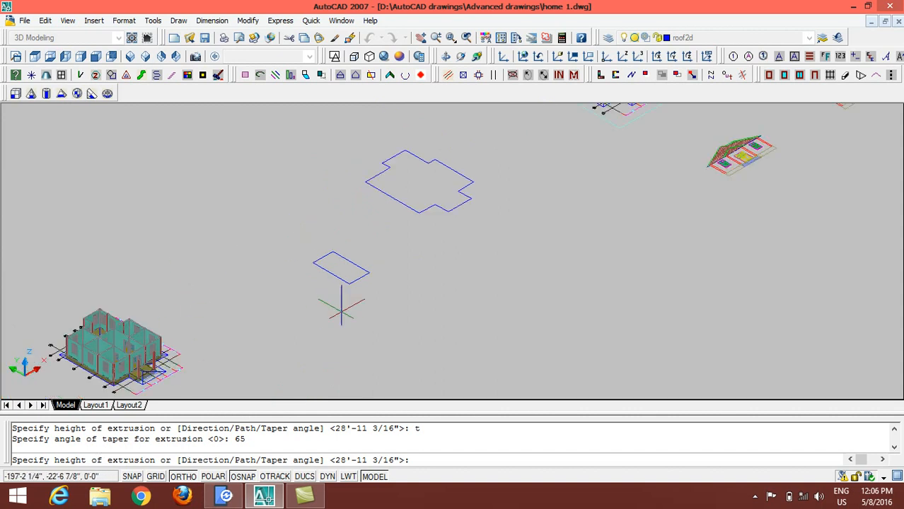
left_click(311, 260)
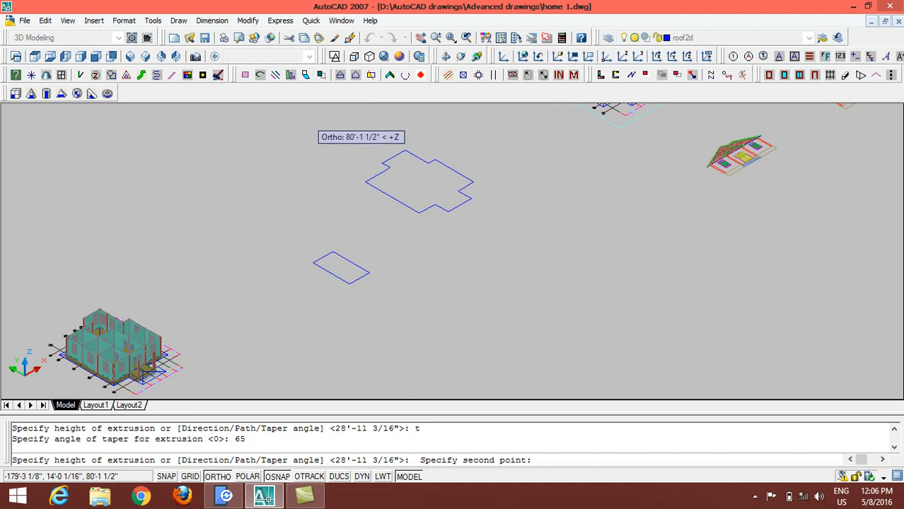
left_click(308, 120)
scroll(359, 291, "up", 4)
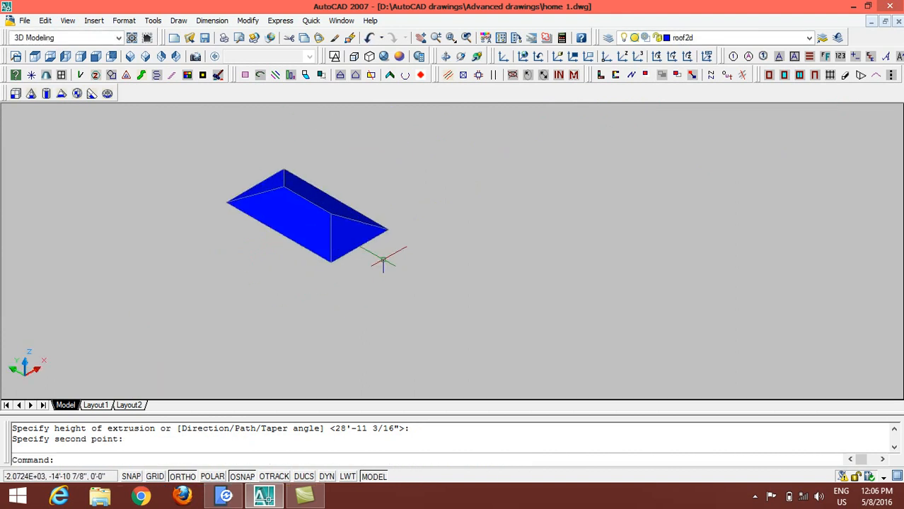
Draw a rectangle over the small front projection of the copied roof outline, snapping to its opposite corners
middle_click_drag(422, 205, 397, 310)
scroll(373, 283, "down", 2)
middle_click_drag(424, 246, 390, 339)
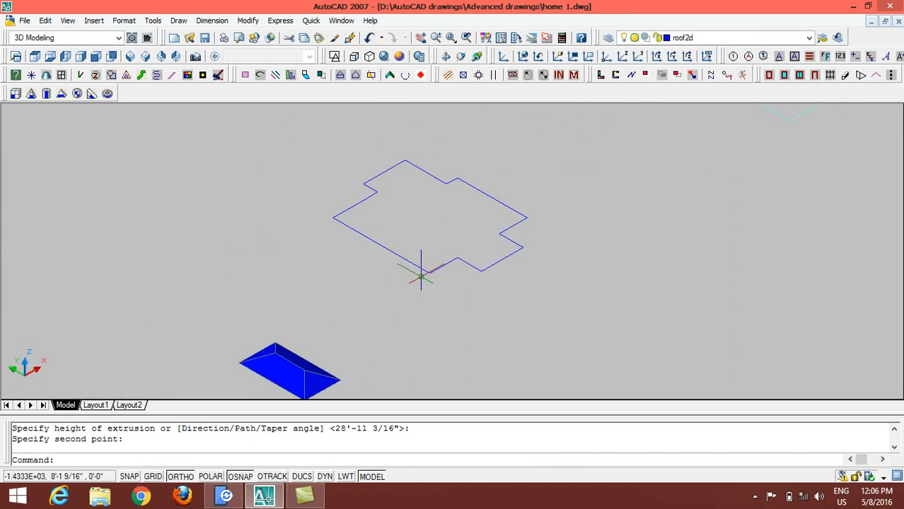
type("rec")
key("Return")
left_click(457, 257)
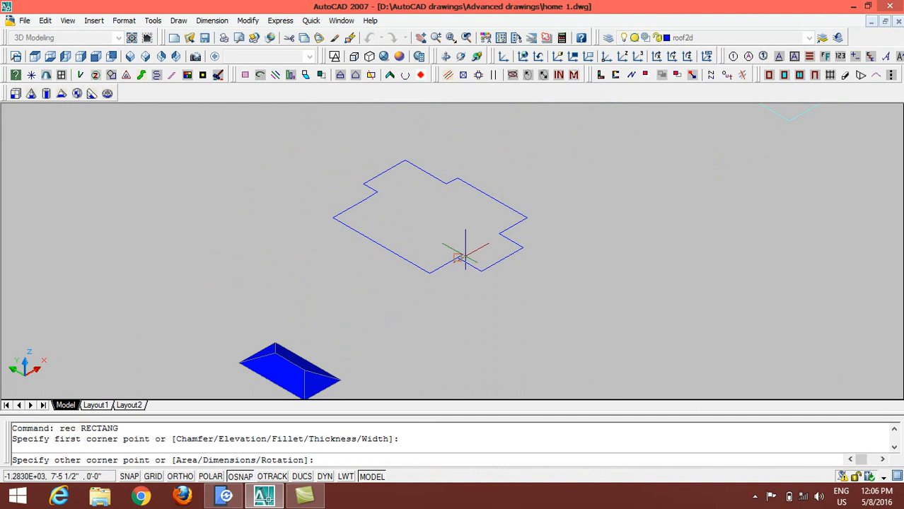
left_click(523, 248)
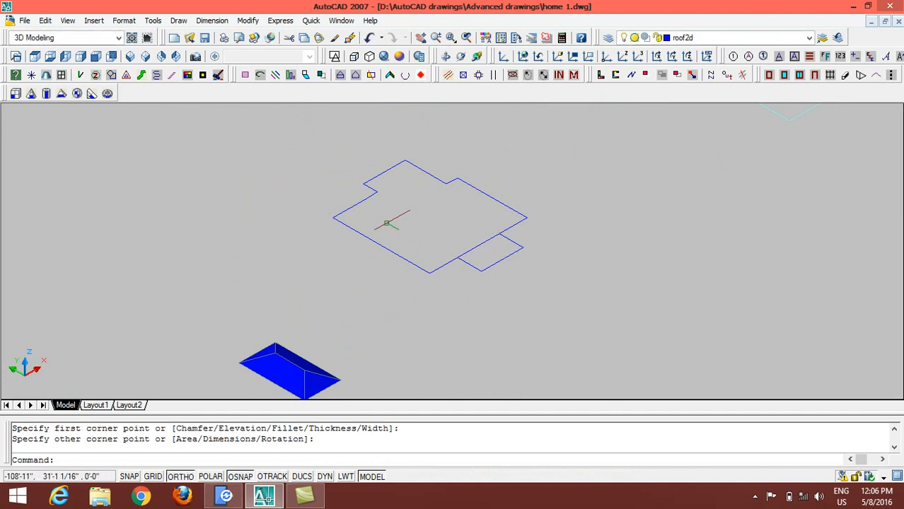
key("Return")
left_click(339, 219)
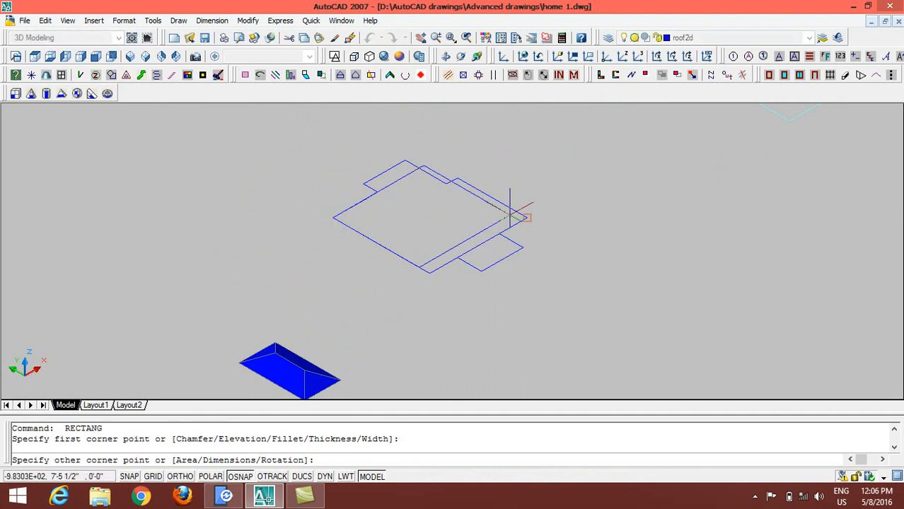
key("Escape")
Draw rectangles over the outline's long side strip and its rear projection, snapping each to opposite corners
key("Return")
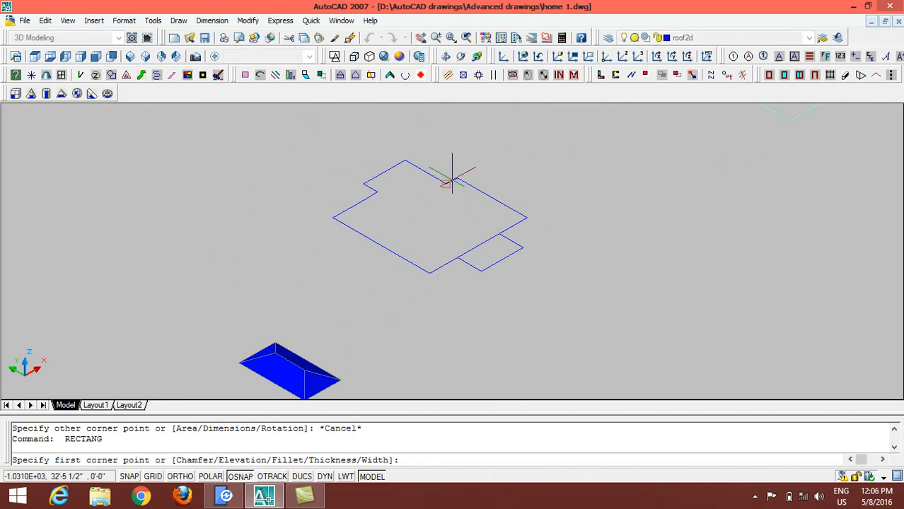
left_click(455, 180)
left_click(523, 216)
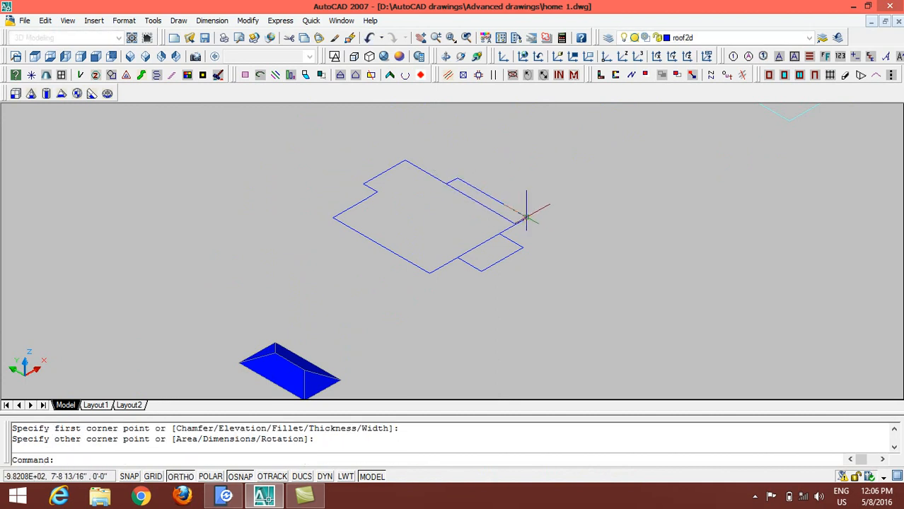
scroll(403, 194, "up", 2)
key("Return")
left_click(362, 189)
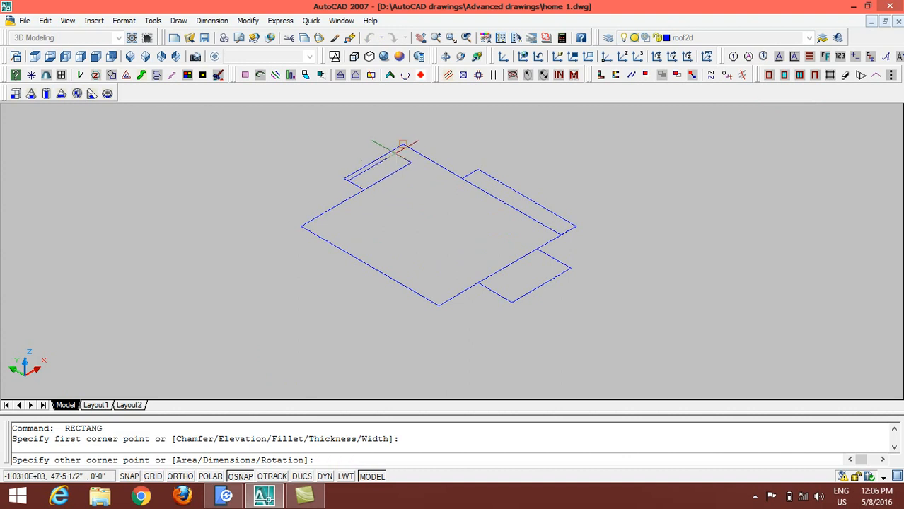
left_click(403, 144)
Draw a rectangle over the large central part of the outline, between the side strip, front and rear projections
key("Return")
left_click(304, 224)
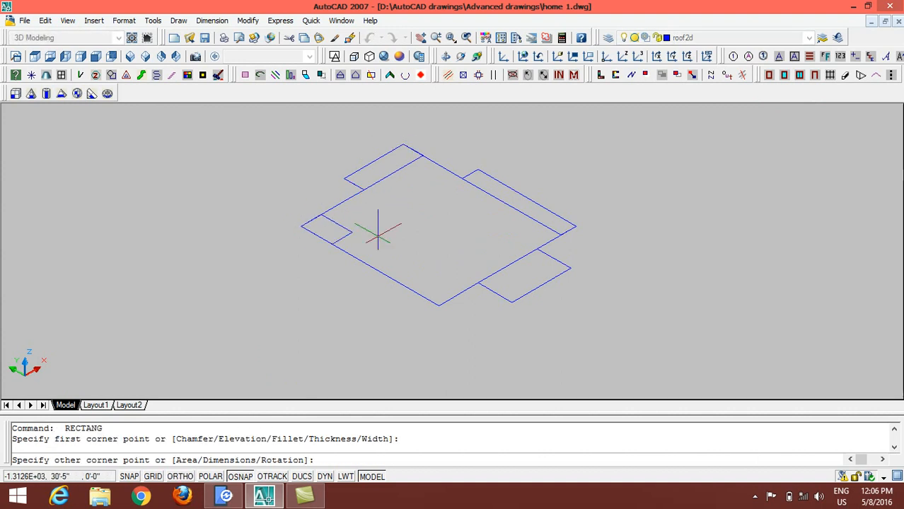
left_click(562, 232)
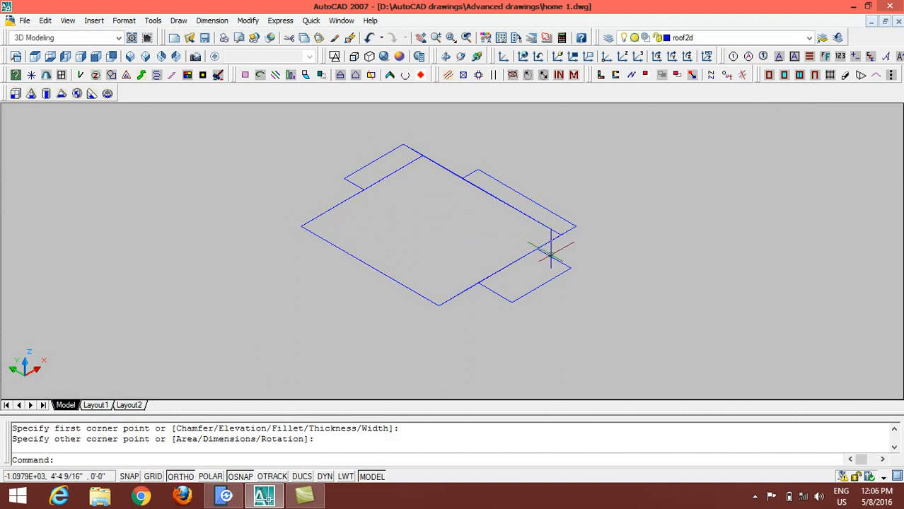
Stretch the front projection rectangle's two inner corners perpendicularly across to the rear edge of the main rectangle
left_click(536, 287)
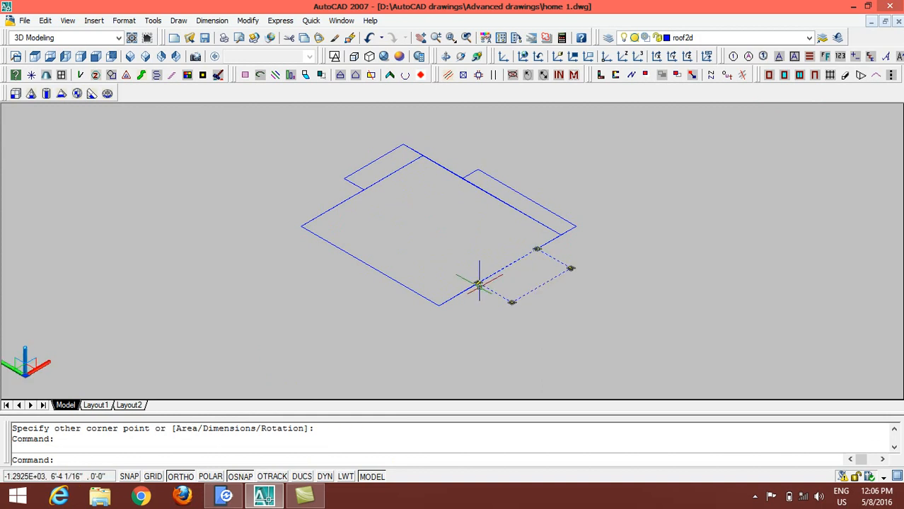
left_click(478, 283)
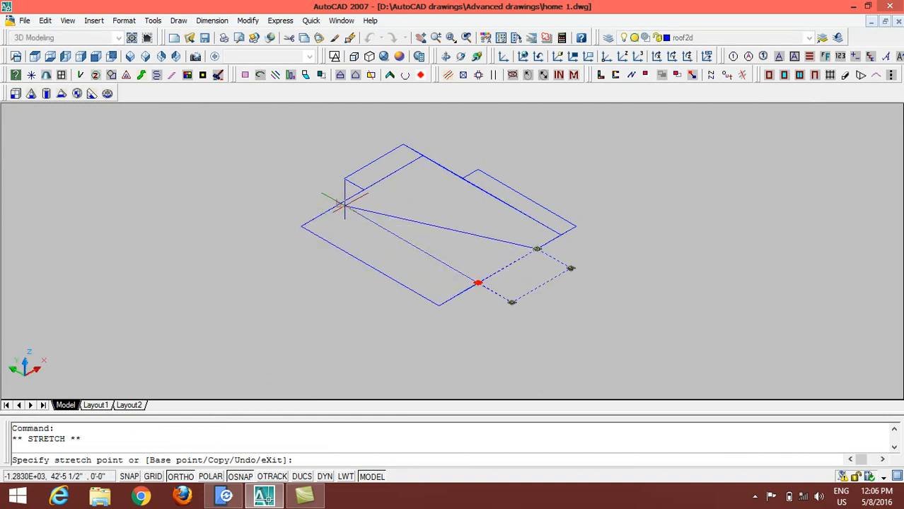
left_click(340, 204)
scroll(508, 244, "up", 2)
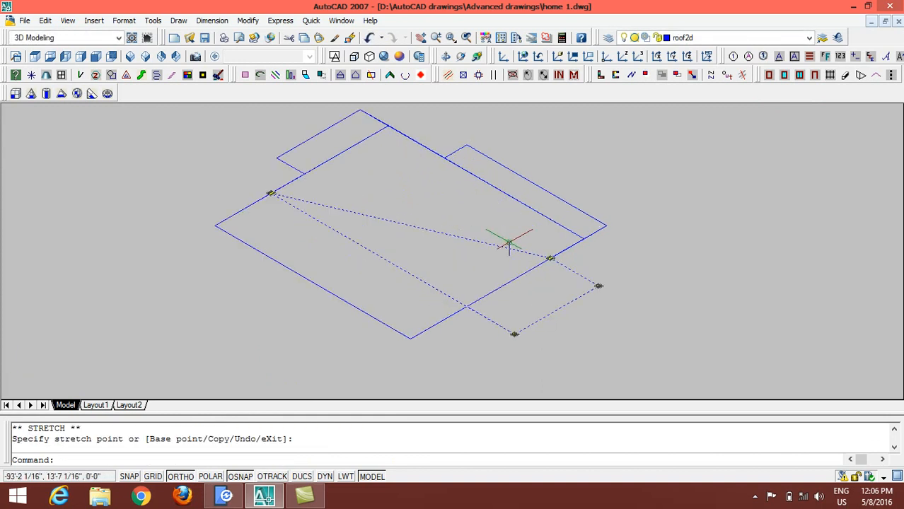
left_click(550, 258)
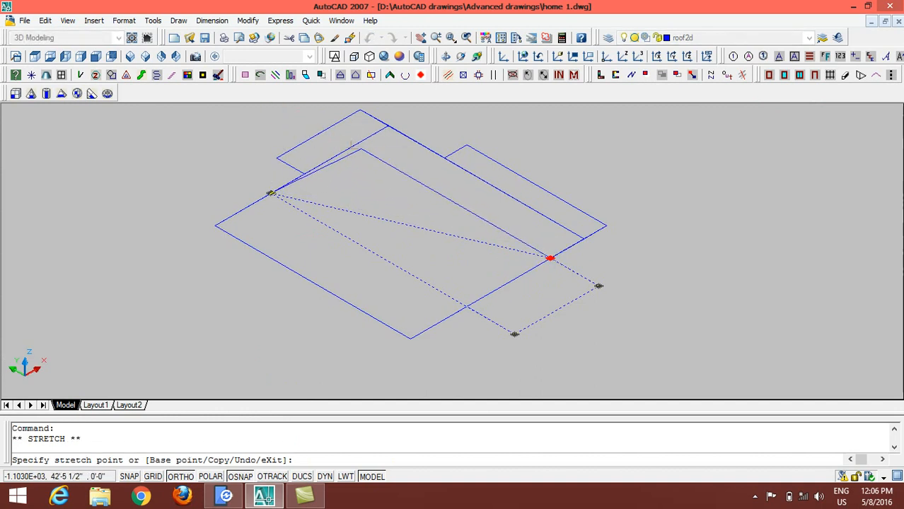
left_click(355, 145)
key("Escape")
key("Escape")
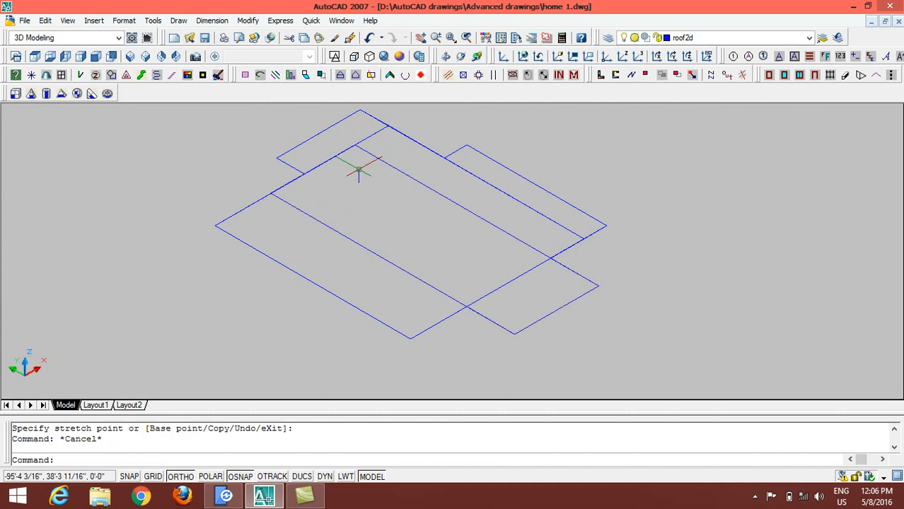
Stretch the rear projection rectangle's two inner corners across to the front edge of the main rectangle
left_click(300, 170)
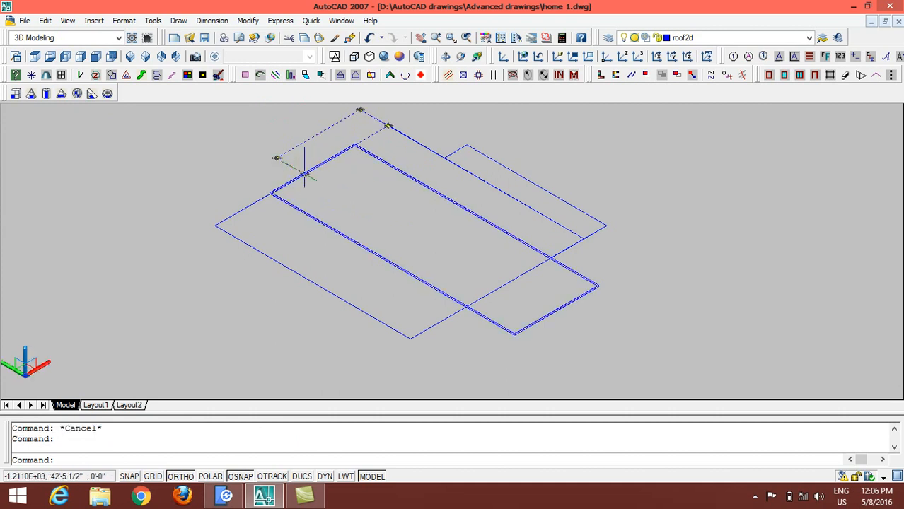
left_click(304, 174)
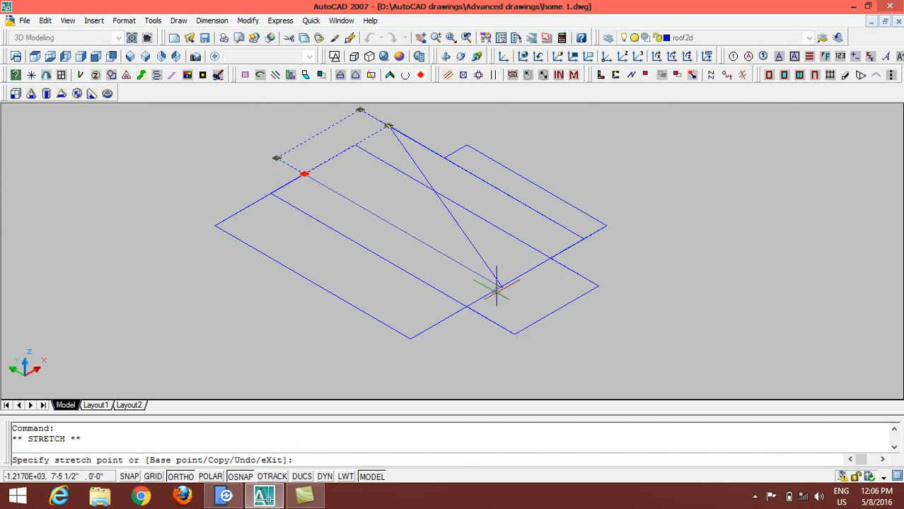
scroll(496, 287, "up", 4)
key("Escape")
scroll(432, 329, "down", 4)
left_click(357, 212)
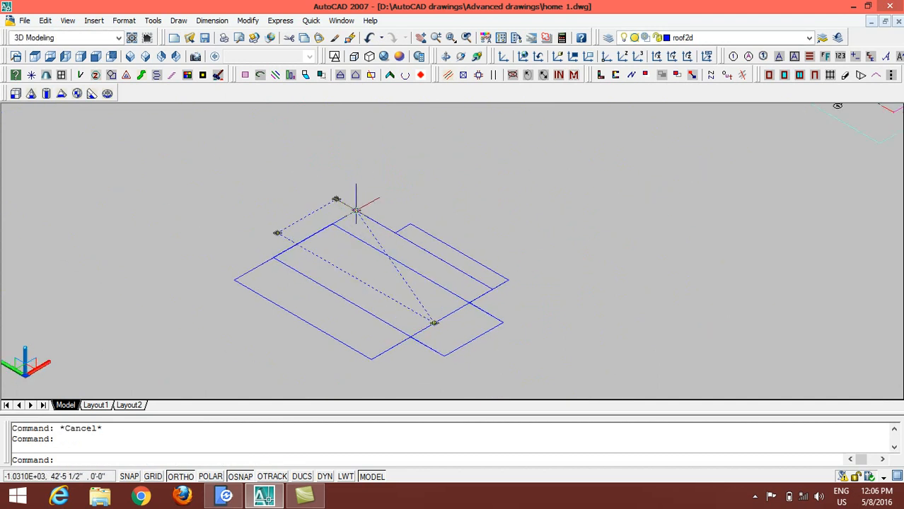
left_click(356, 210)
scroll(460, 283, "up", 4)
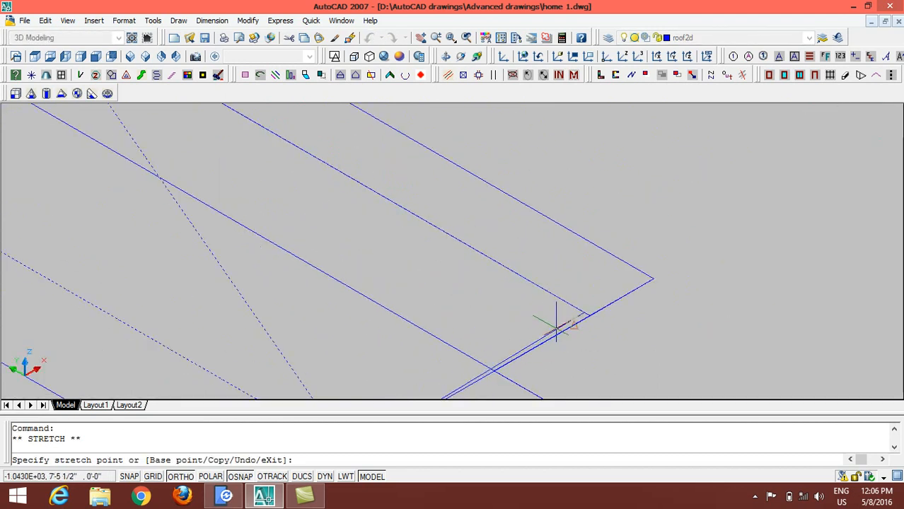
scroll(591, 310, "up", 5)
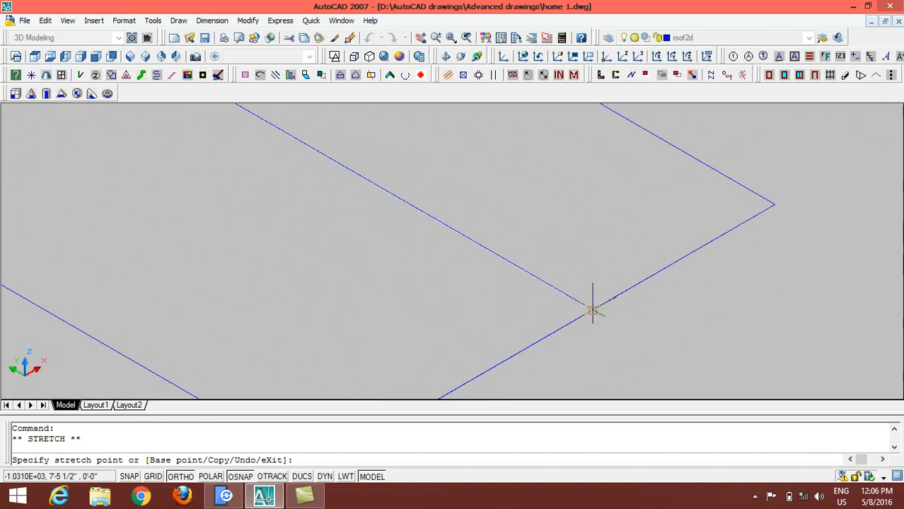
left_click(593, 310)
key("Escape")
scroll(476, 273, "down", 4)
key("Escape")
scroll(492, 244, "down", 3)
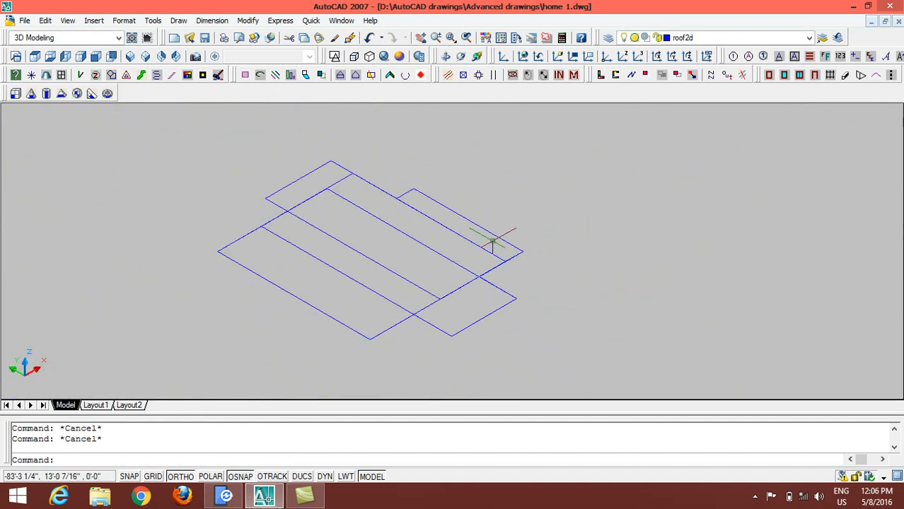
Stretch the side strip rectangle's two inner corners across to the opposite long edge of the main rectangle
left_click(488, 230)
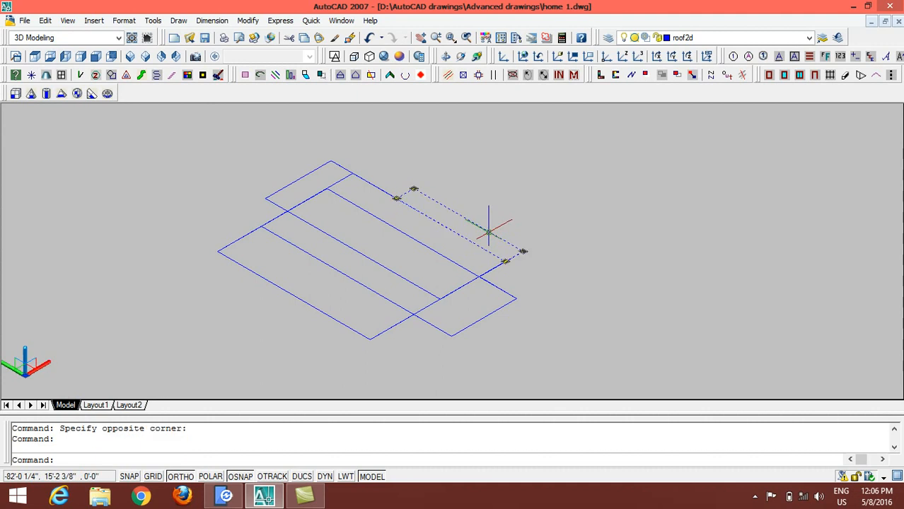
left_click(396, 198)
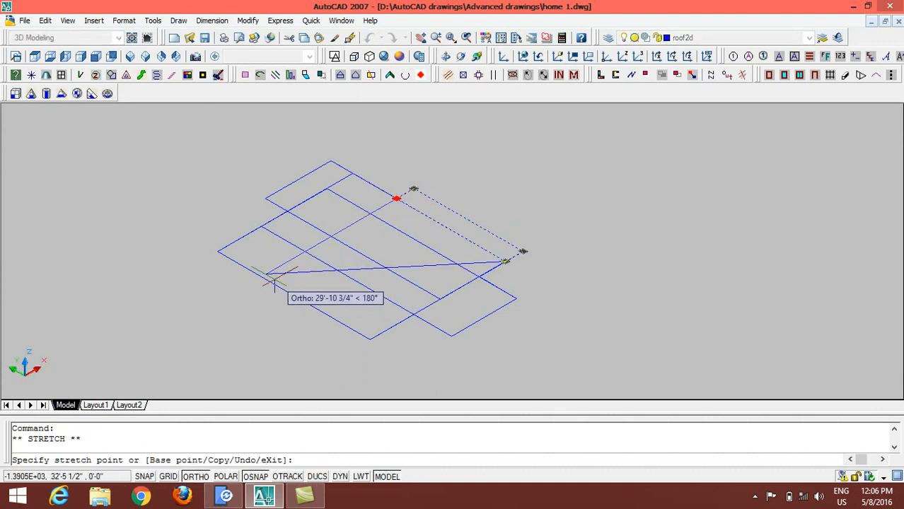
left_click(505, 261)
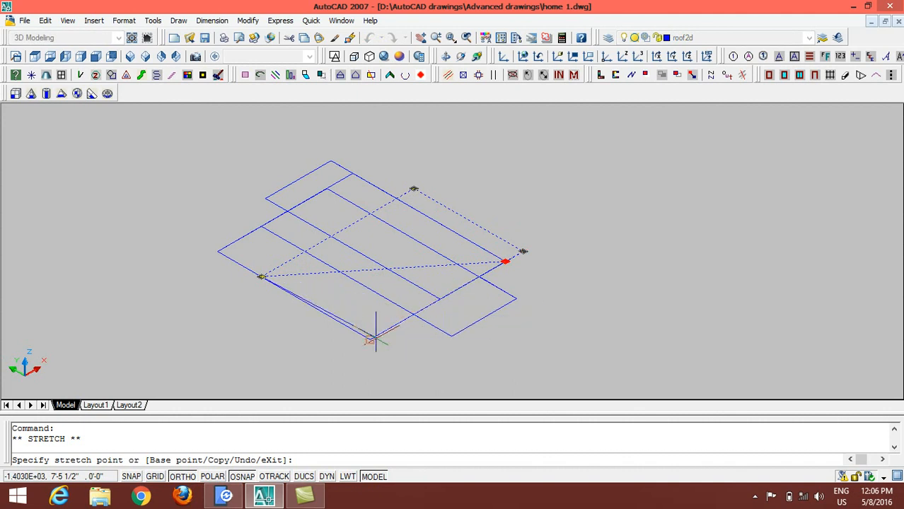
key("Escape")
key("Escape")
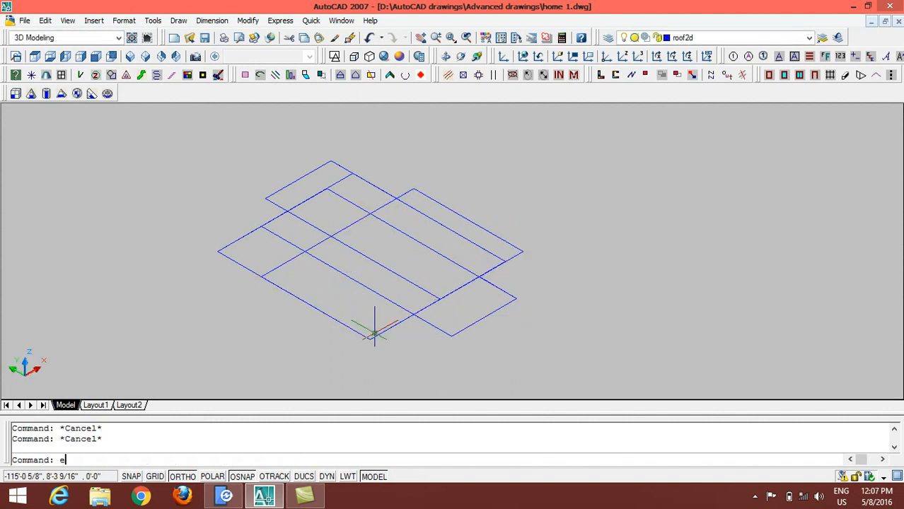
Extrude the widened side strip rectangle with a 65-degree taper and a height of about 24'-7" set by two picked points
type("ex")
key("Return")
left_click(375, 332)
key("Return")
type("t")
key("Return")
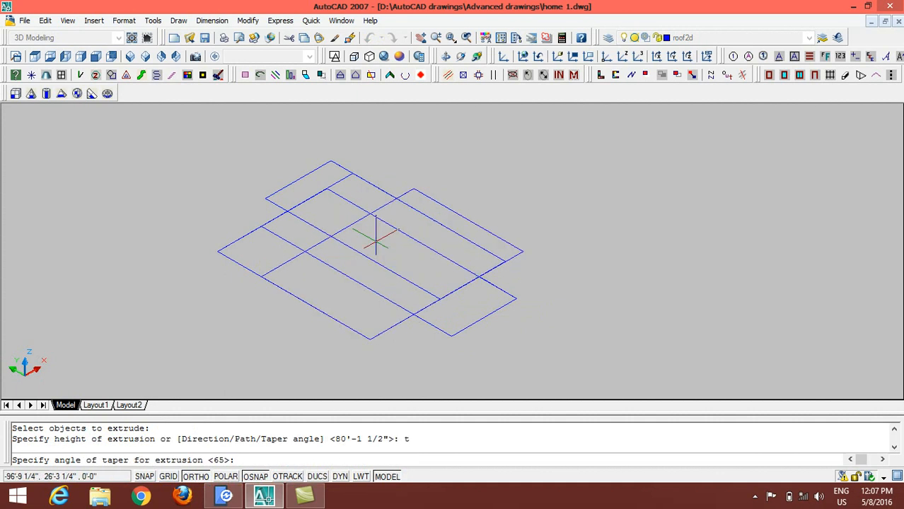
key("Return")
left_click(263, 276)
left_click(256, 153)
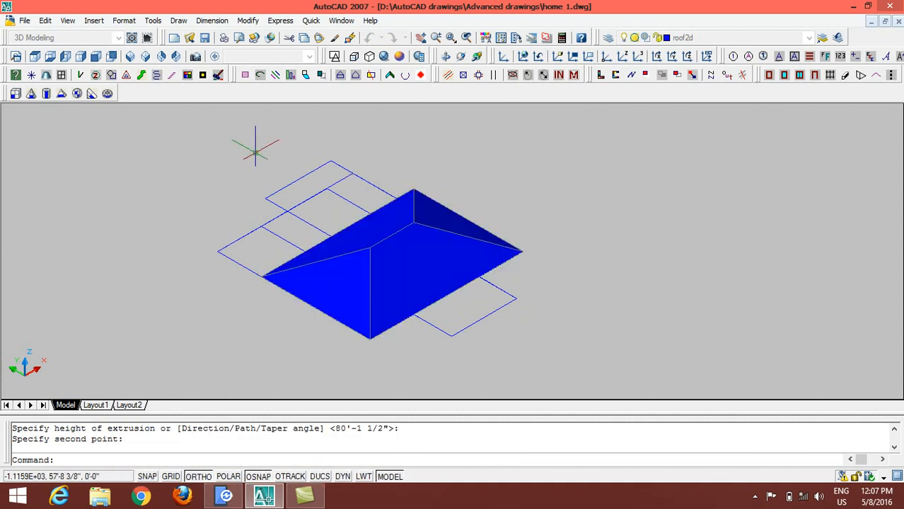
Extrude the main central rectangle with a 65-degree taper angle and a height of 24'-7"
key("Return")
left_click(254, 222)
key("Return")
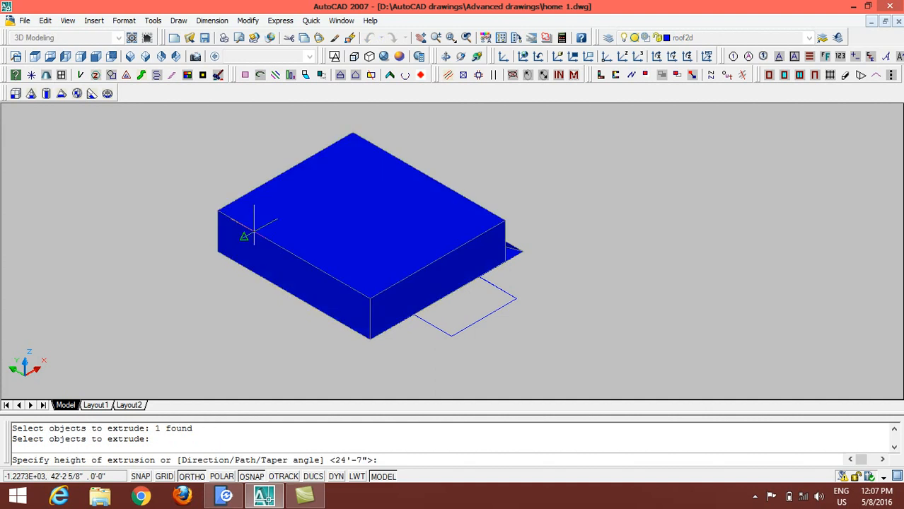
type("t")
key("Return")
key("Return")
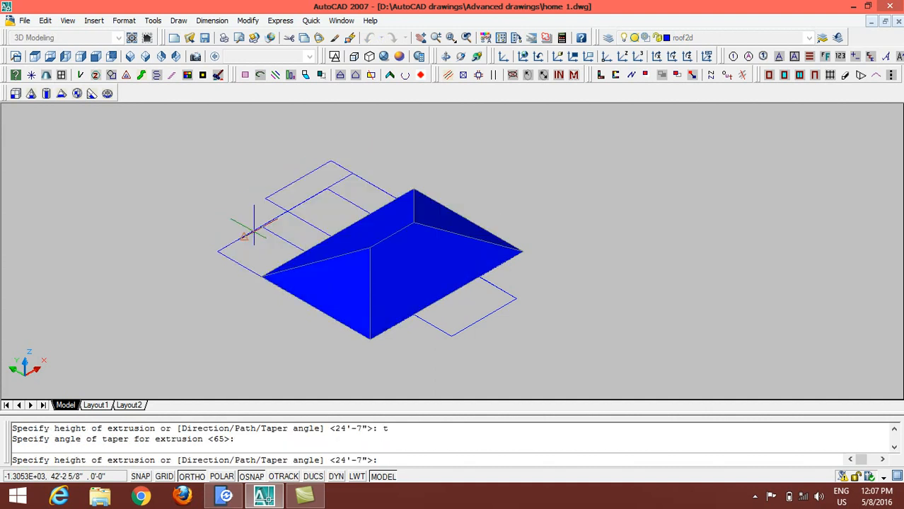
left_click(253, 229)
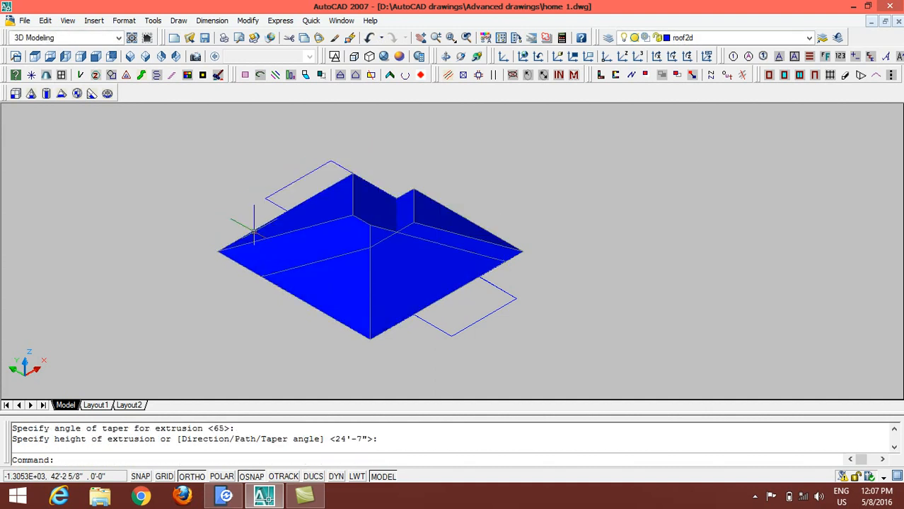
Extrude the lengthened rear projection rectangle with a 65-degree taper angle and a height of 24'-7"
type("ex")
key("Return")
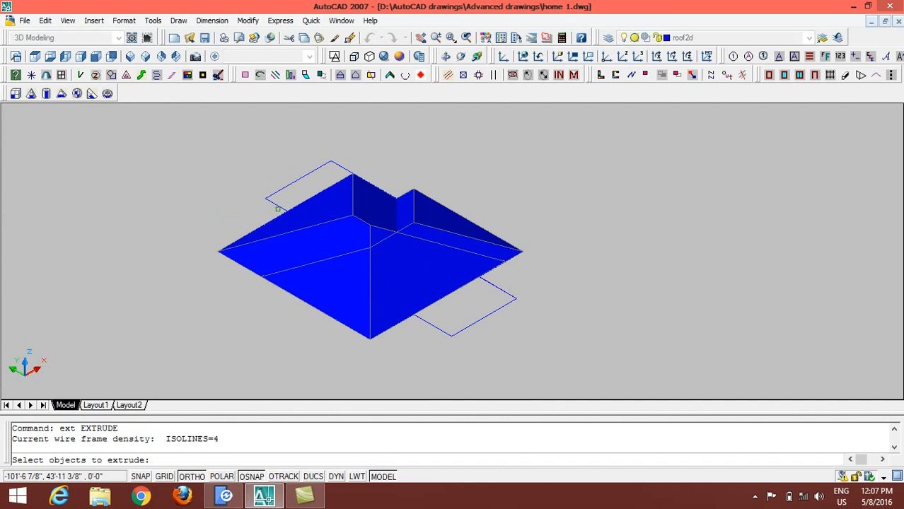
left_click(266, 198)
key("Return")
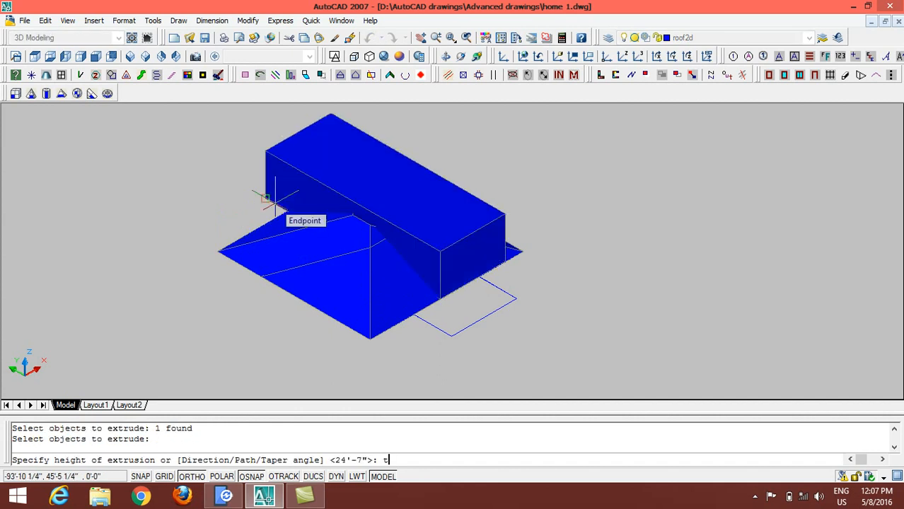
type("t")
key("Return")
key("Return")
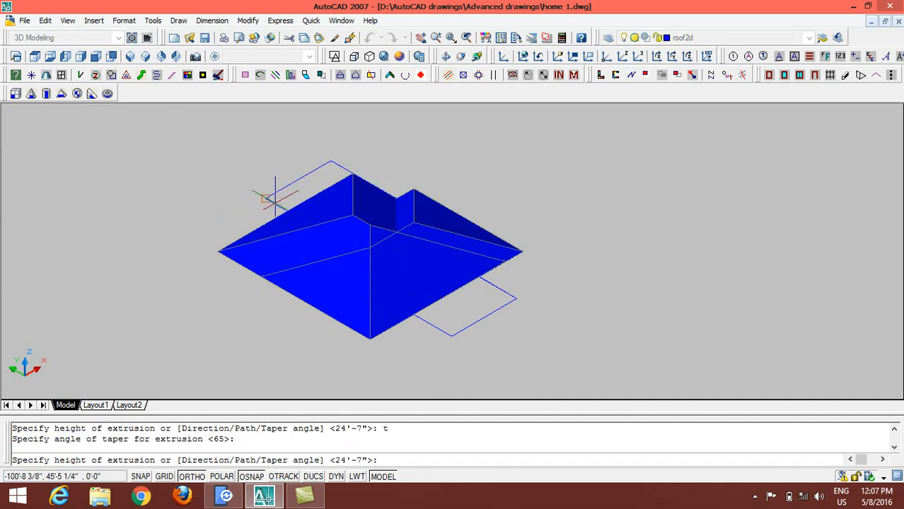
left_click(275, 201)
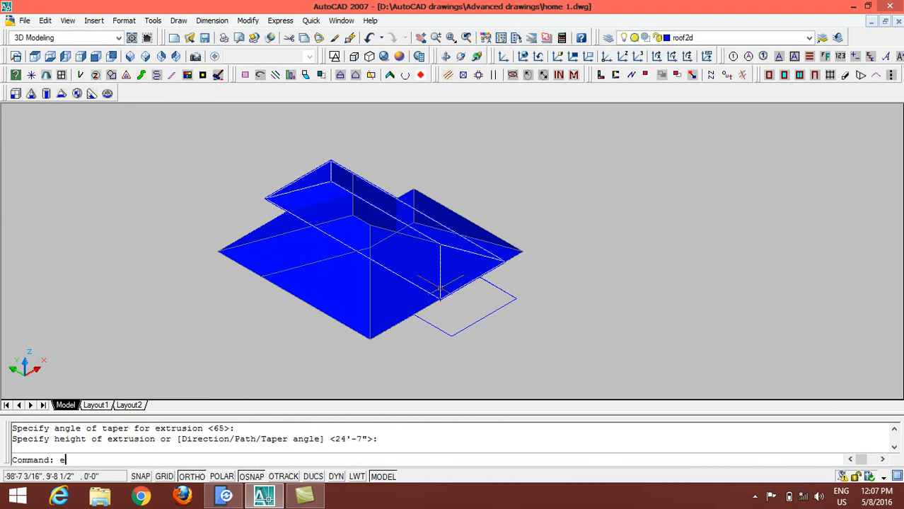
Extrude the lengthened front projection rectangle with a 65-degree taper angle and a height of 24'-7"
type("ext")
key("Return")
left_click(434, 324)
key("Return")
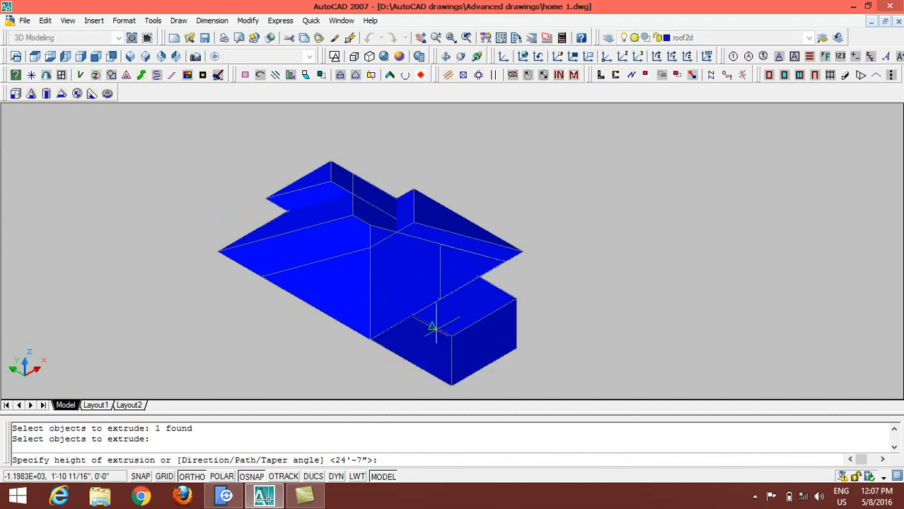
type("t")
key("Return")
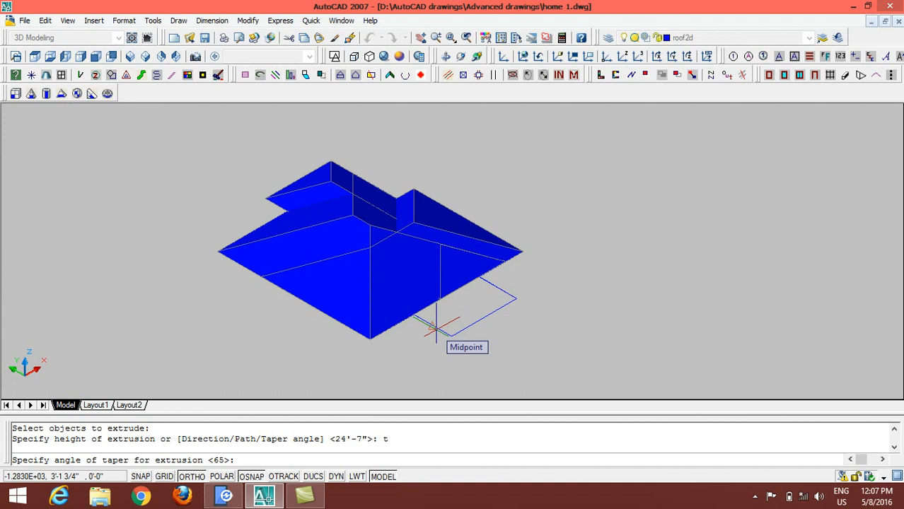
key("Return")
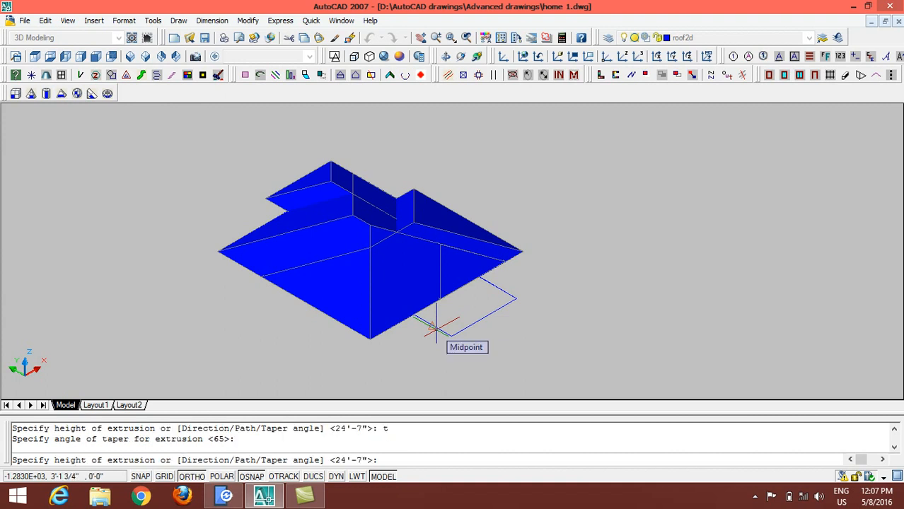
key("Return")
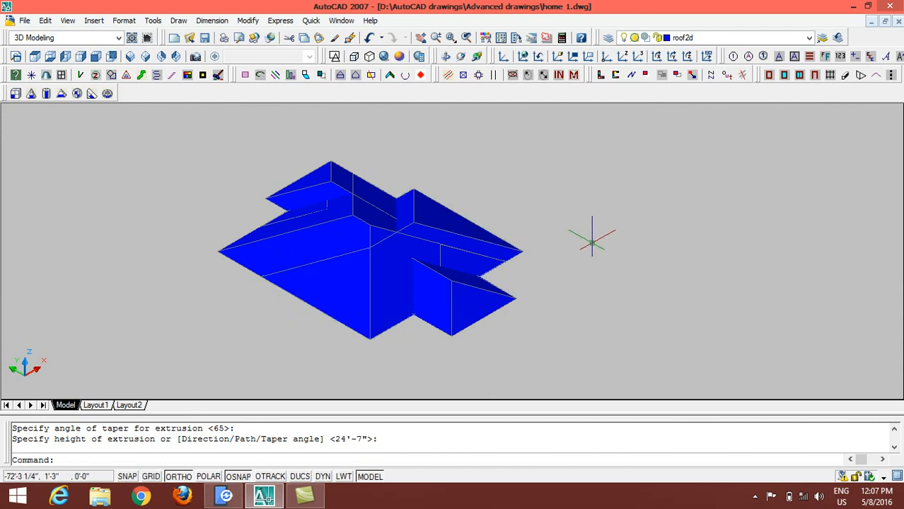
Union all the overlapping tapered roof solids into a single solid
key("Return")
left_click(519, 158)
left_click(277, 338)
key("Return")
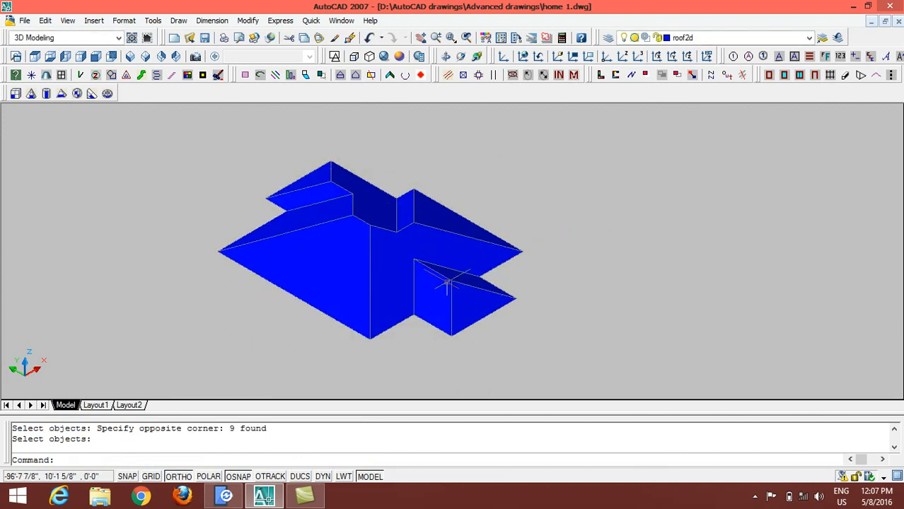
Check the united roof in 2D wireframe, restore the Realistic style, and move the solid along the Y axis away from the rectangle outlines
left_click(335, 56)
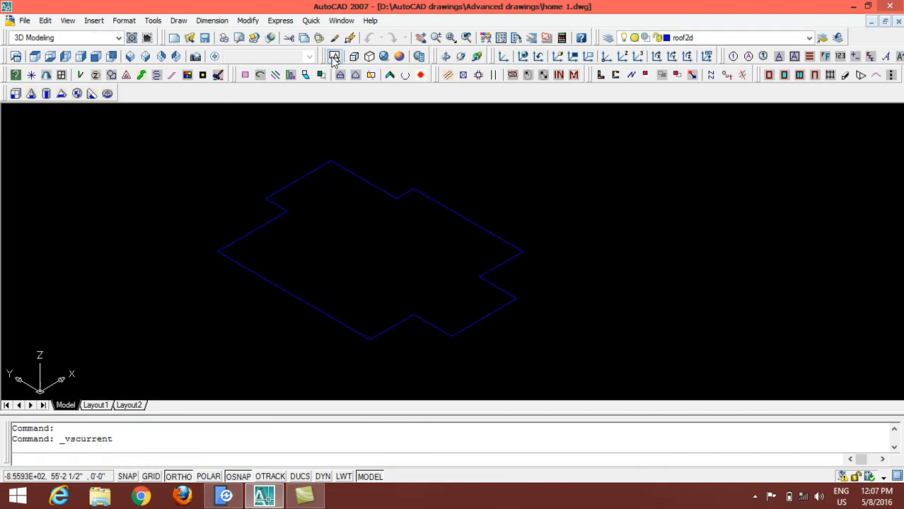
left_click(383, 57)
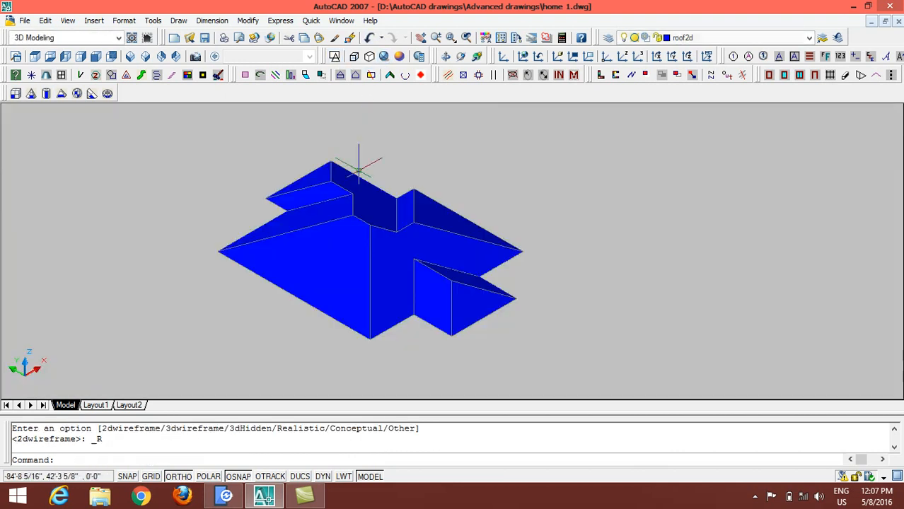
type("m")
key("Return")
left_click(359, 228)
key("Return")
scroll(482, 233, "down", 4)
left_click(512, 328)
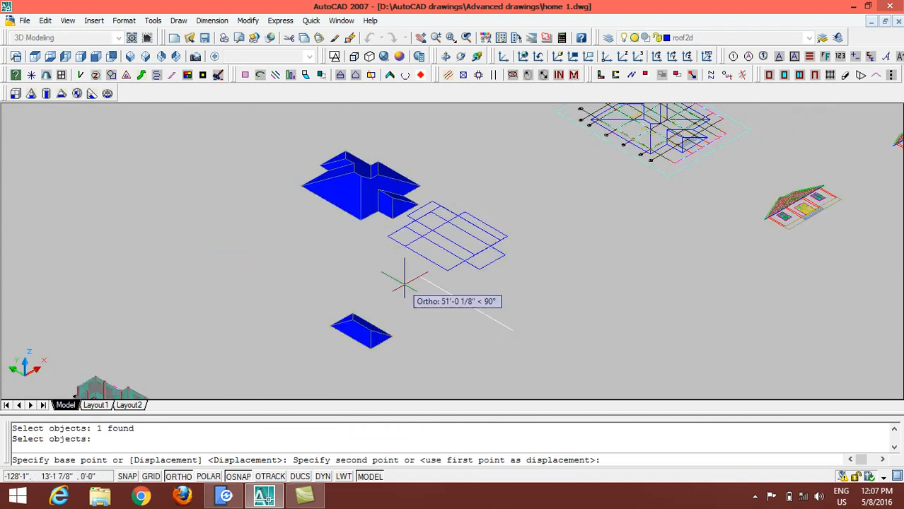
left_click(353, 255)
scroll(251, 212, "up", 3)
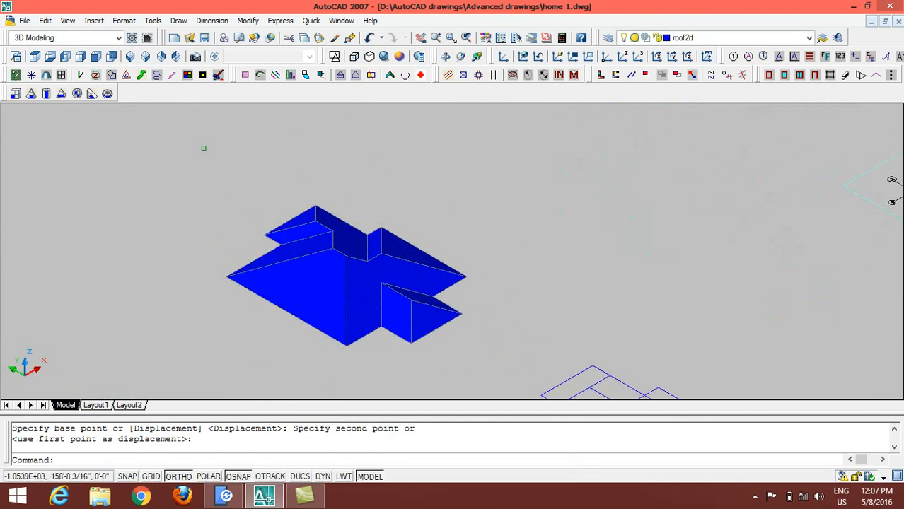
Switch to the top view and examine the united roof in plan alongside the roof lines on the floor plans
left_click(37, 57)
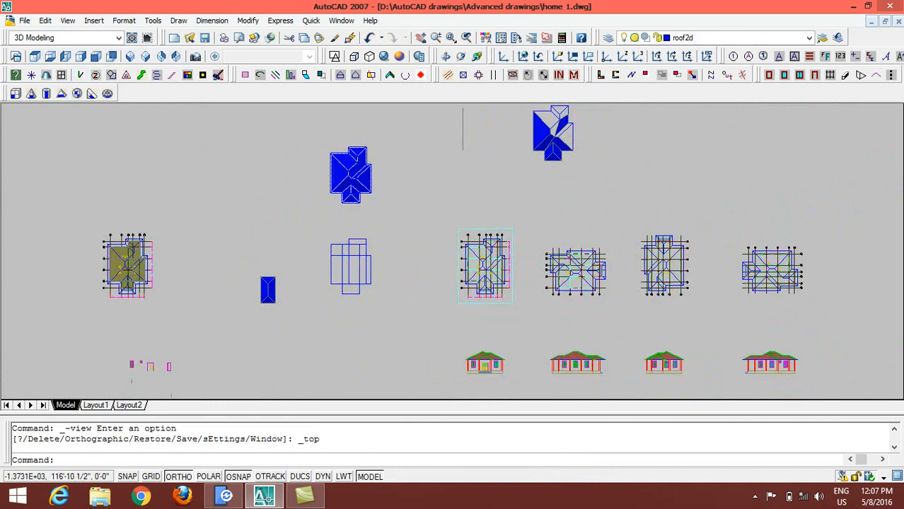
scroll(341, 166, "up", 3)
scroll(405, 163, "down", 4)
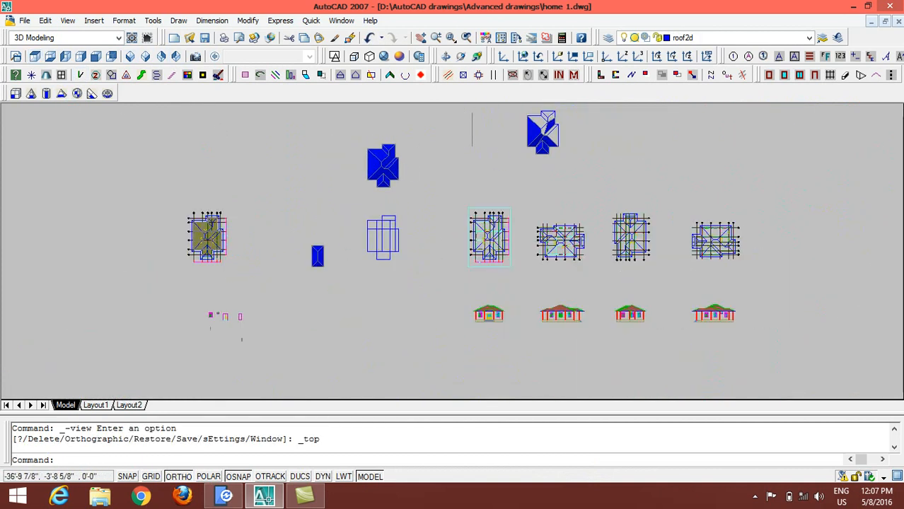
scroll(470, 247, "up", 5)
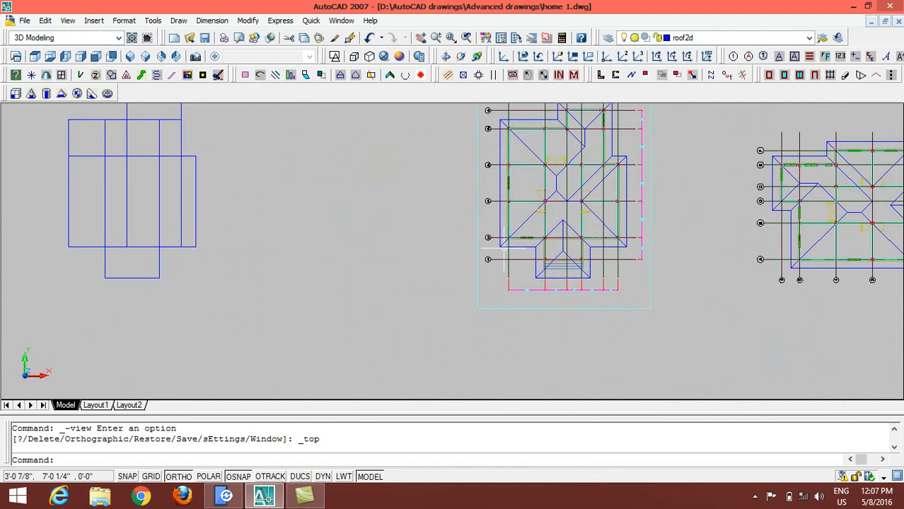
scroll(504, 249, "down", 5)
scroll(488, 205, "up", 4)
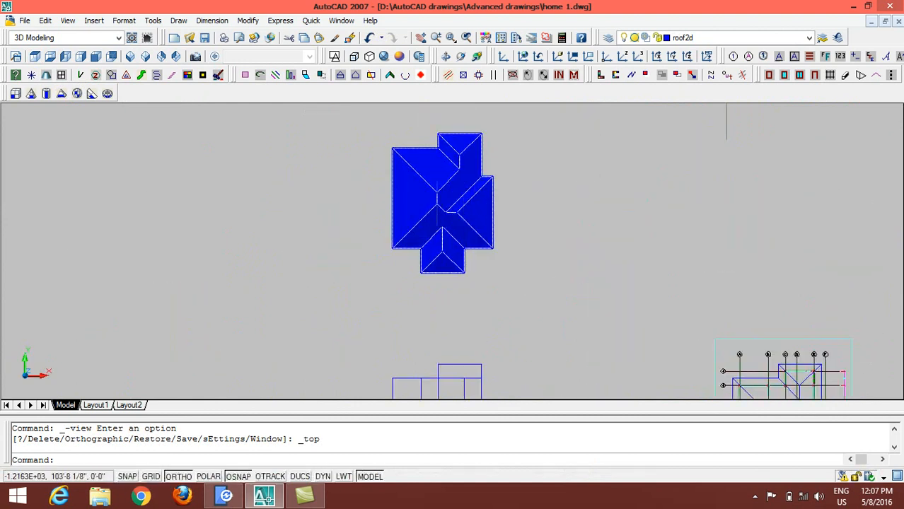
Display the model in 2D wireframe, return it to the Realistic style, and examine the roof's ridges, hips and valleys from above
left_click(334, 56)
scroll(608, 178, "down", 4)
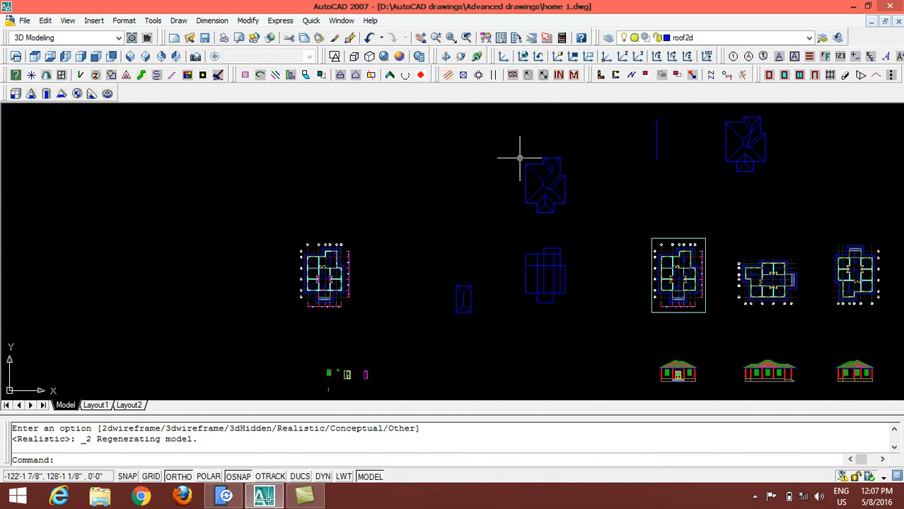
scroll(528, 155, "up", 2)
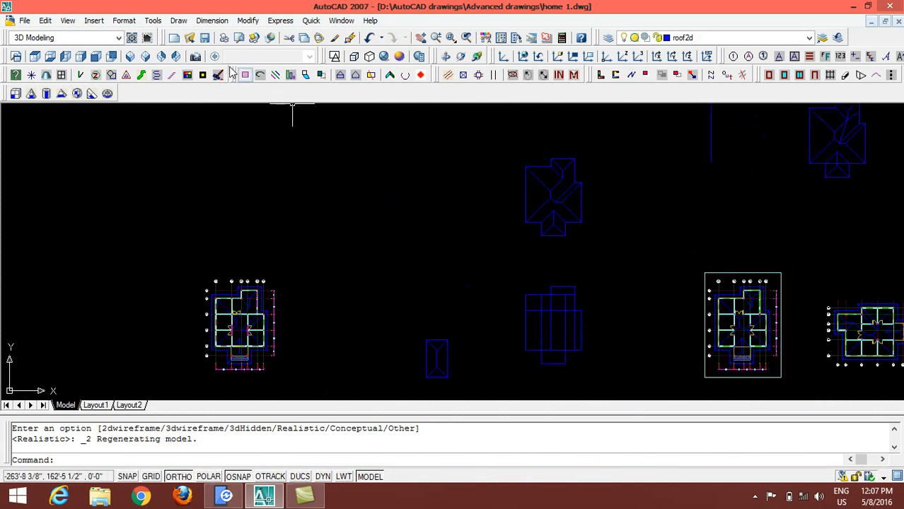
left_click(382, 57)
scroll(553, 134, "up", 3)
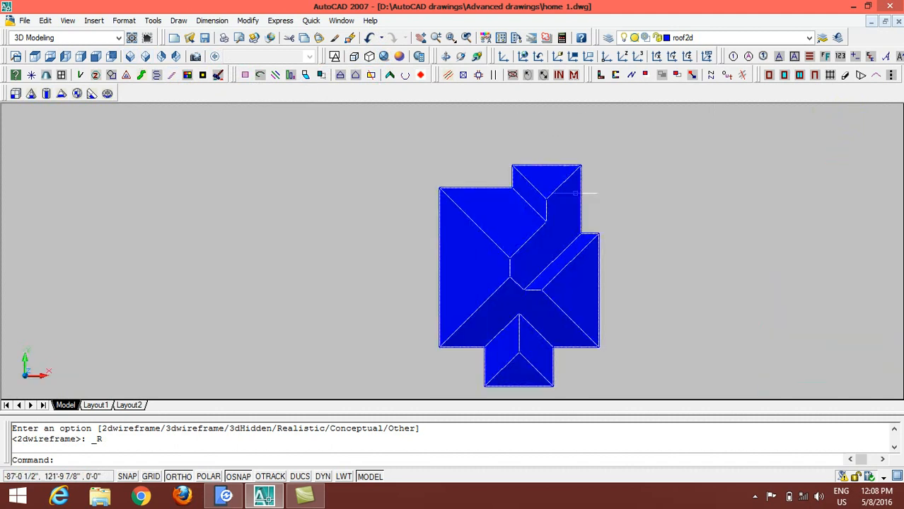
middle_click_drag(537, 159, 527, 174)
scroll(526, 174, "up", 2)
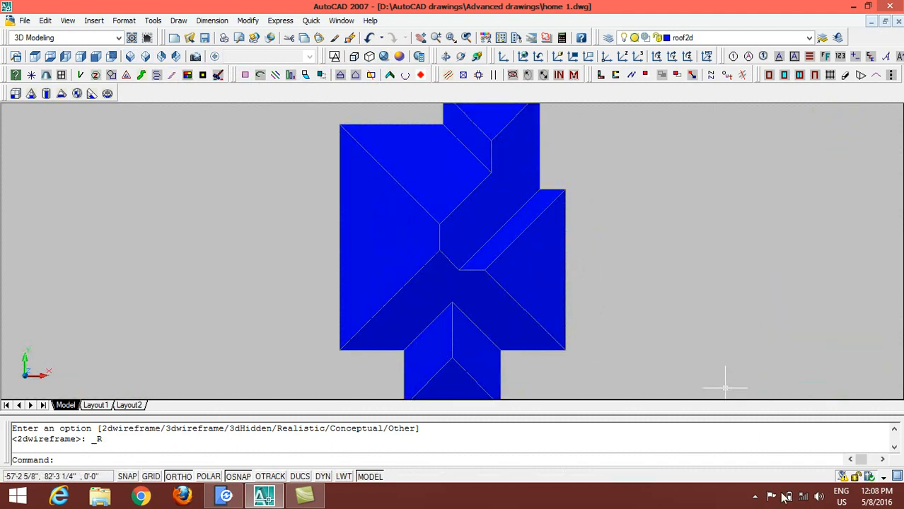
left_click(755, 497)
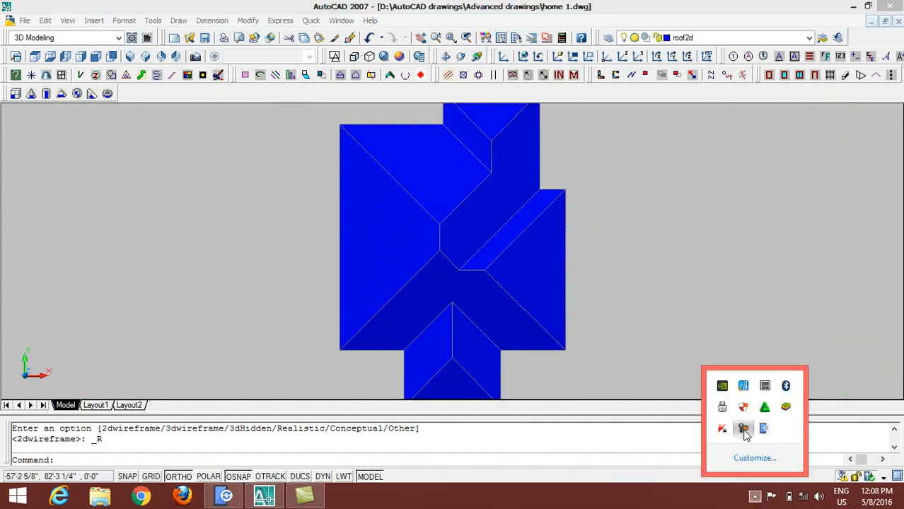